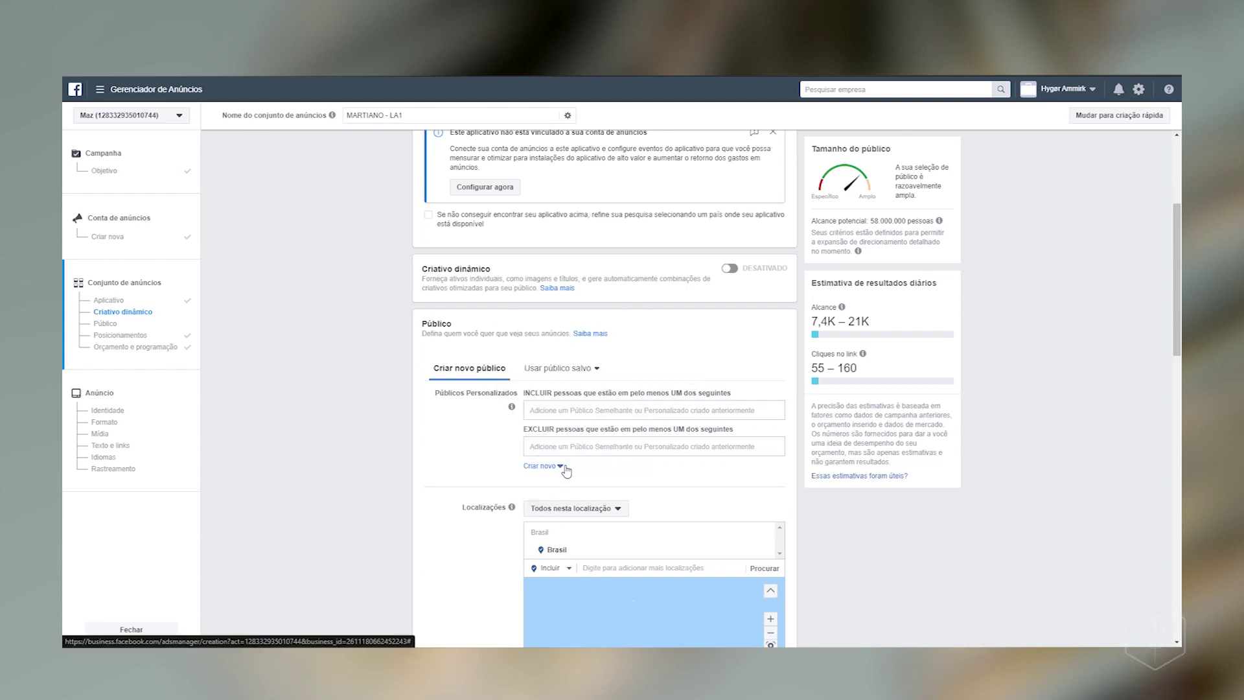
# - Open the Público Personalizado creator from Criar novo, then close it without creating an audience
pyautogui.click(559, 467)
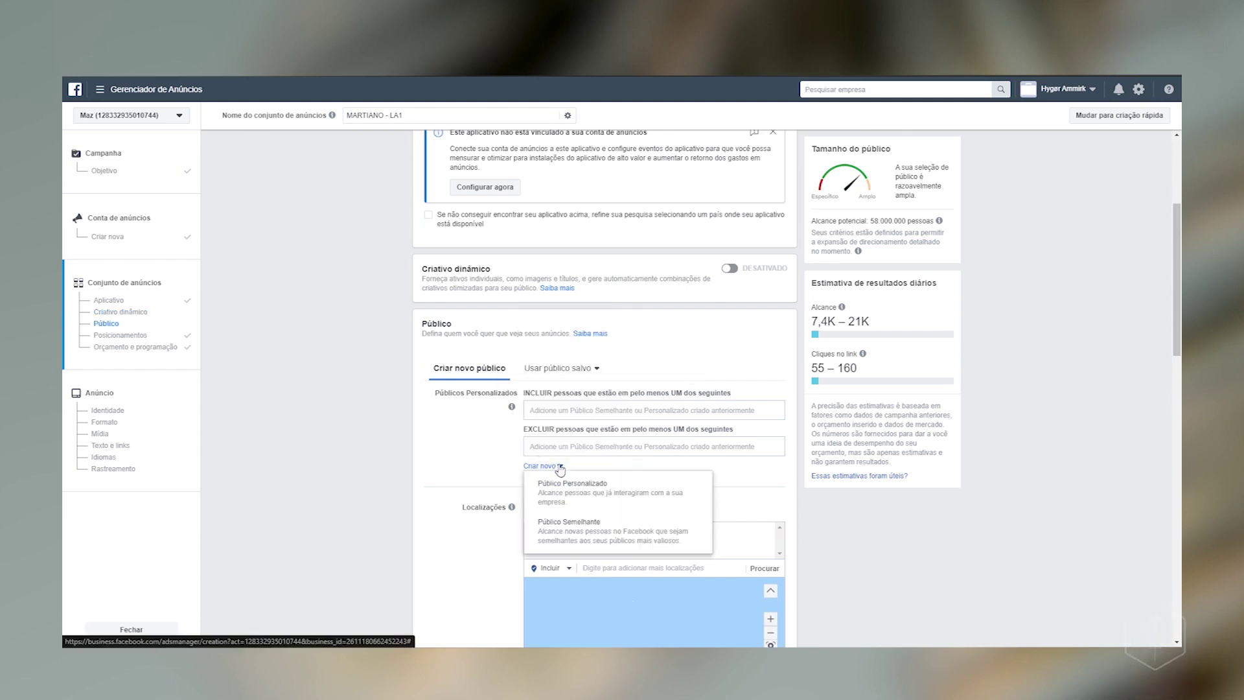
pyautogui.click(573, 496)
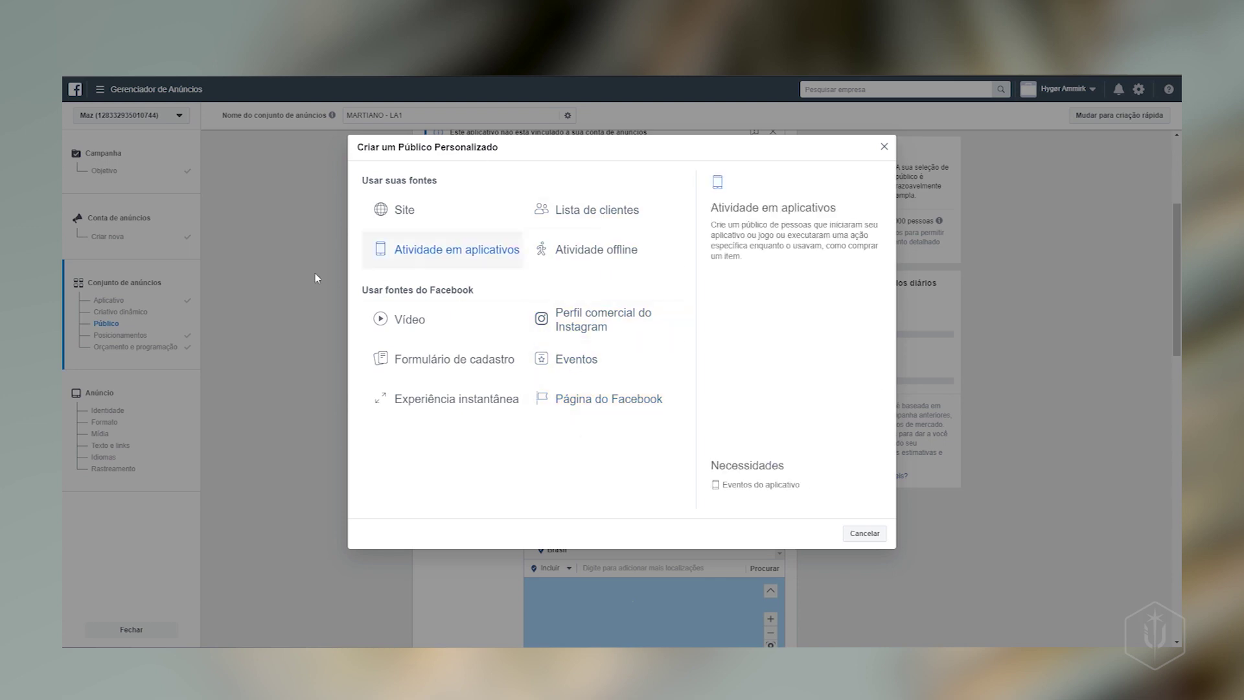
pyautogui.click(884, 148)
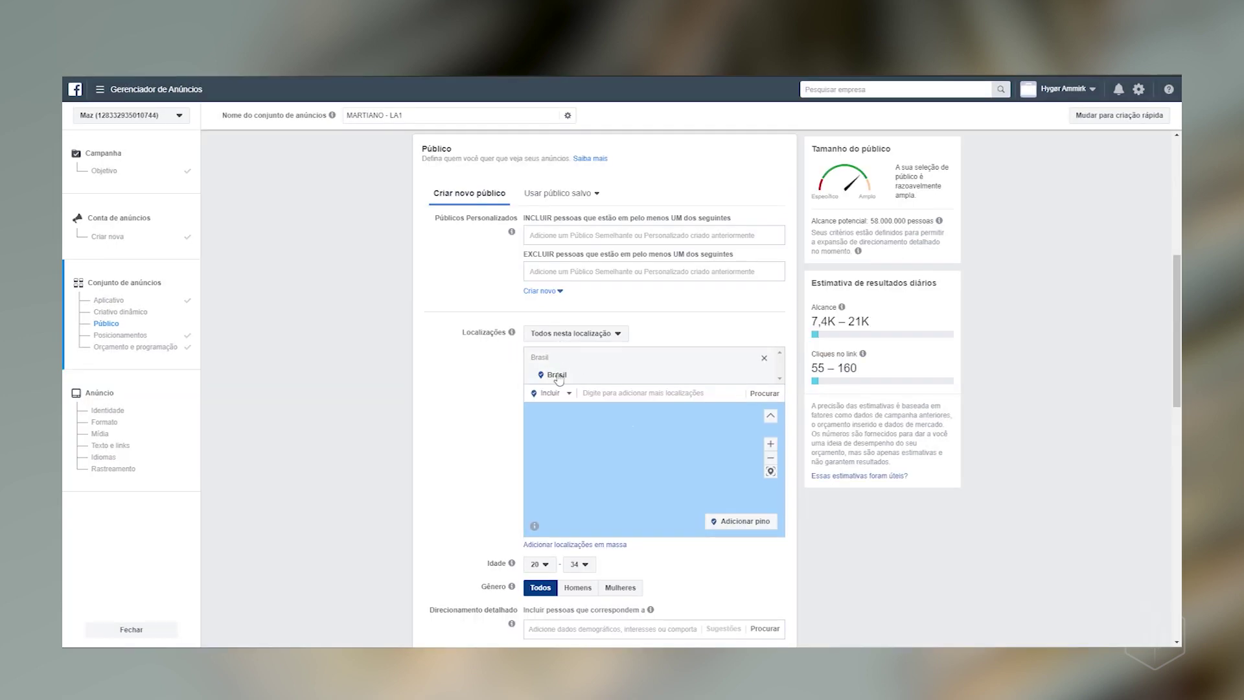
# - Return to the Público panel and scroll down through the audience's location and age settings
pyautogui.moveTo(557, 377)
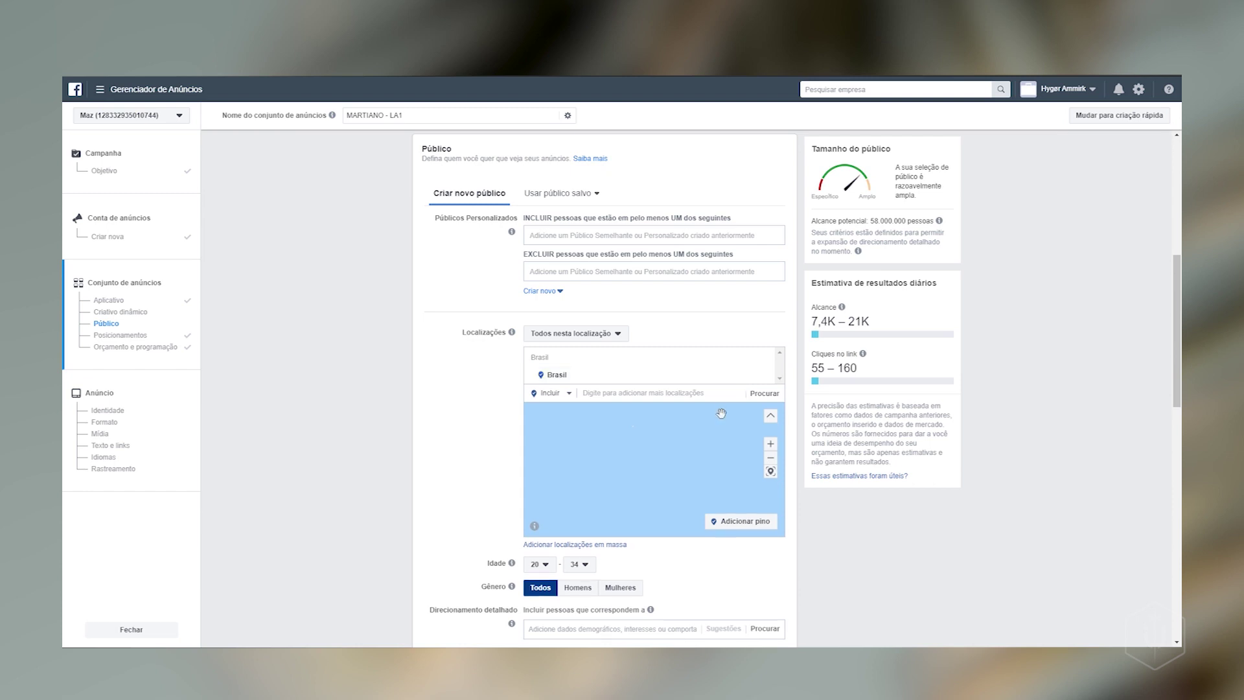
pyautogui.moveTo(635, 380)
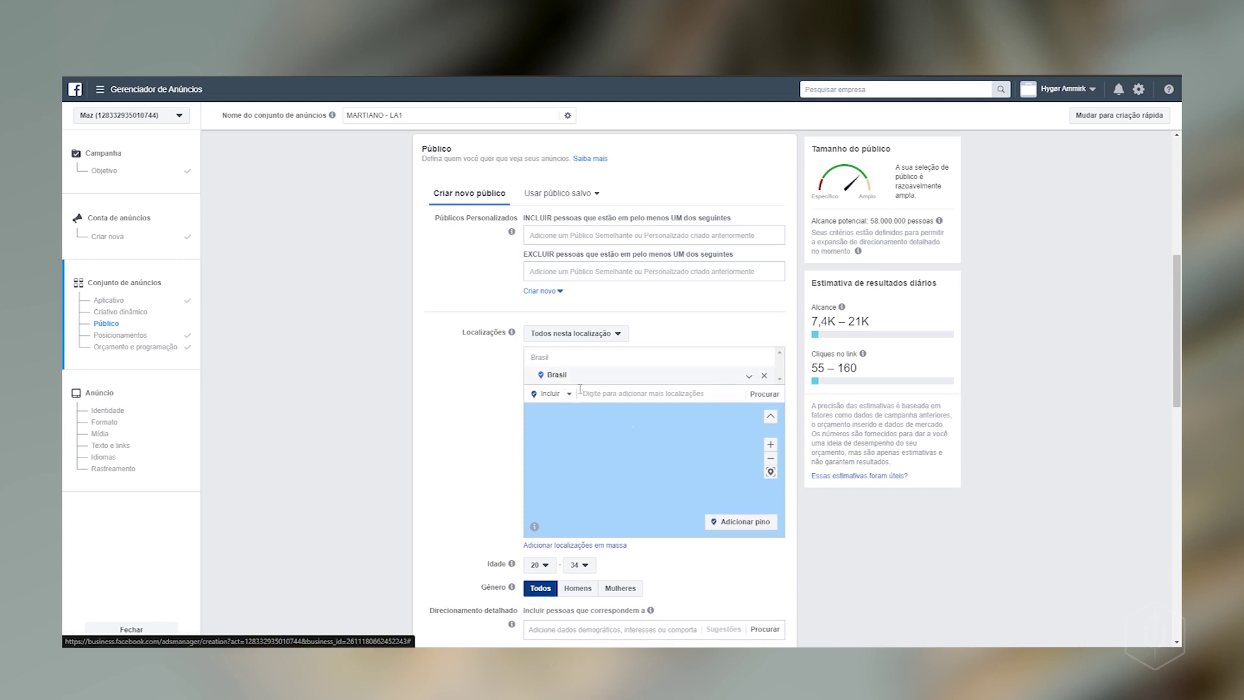
pyautogui.scroll(-3, 574, 395)
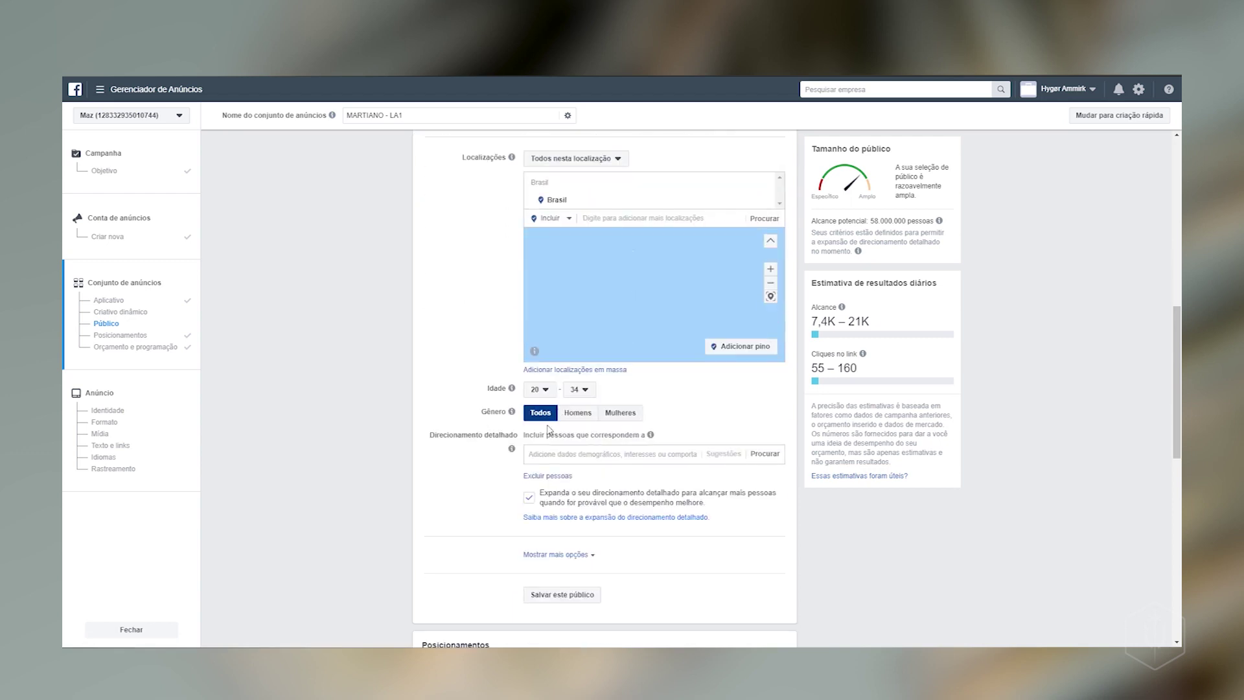
# - Set minimum age 23 and gender Mulheres, then highlight the 23.000.000 pessoas reach figure
pyautogui.click(549, 391)
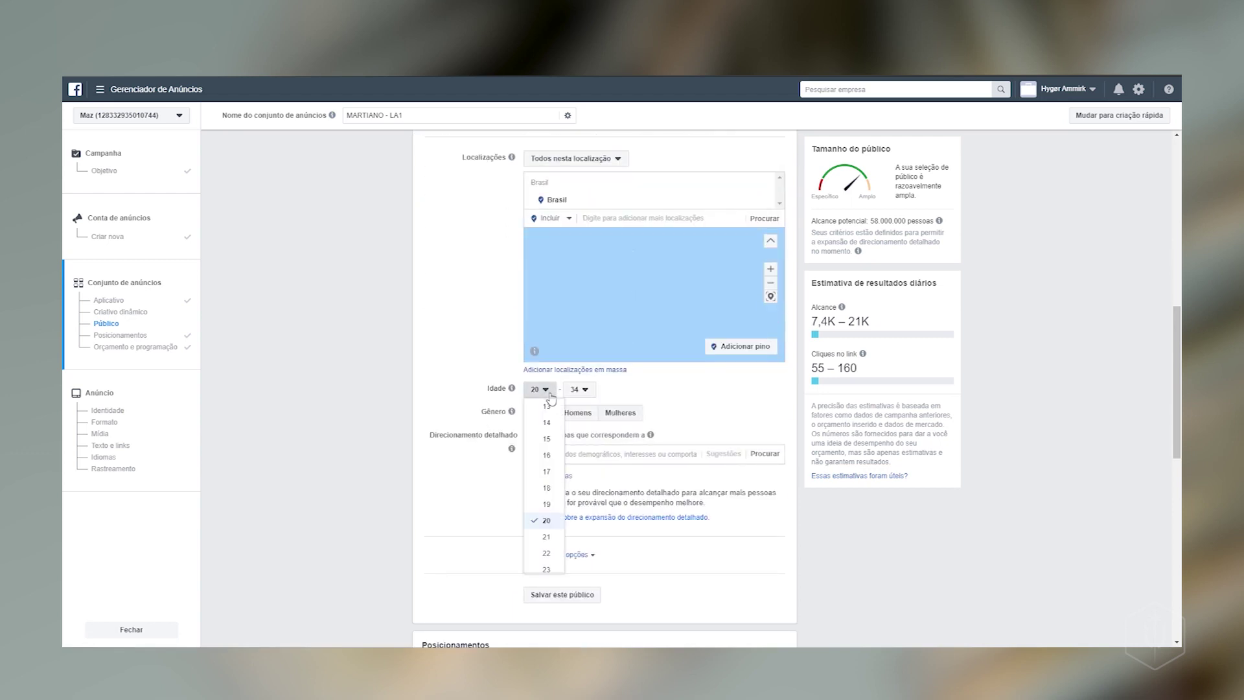
pyautogui.scroll(-1, 544, 546)
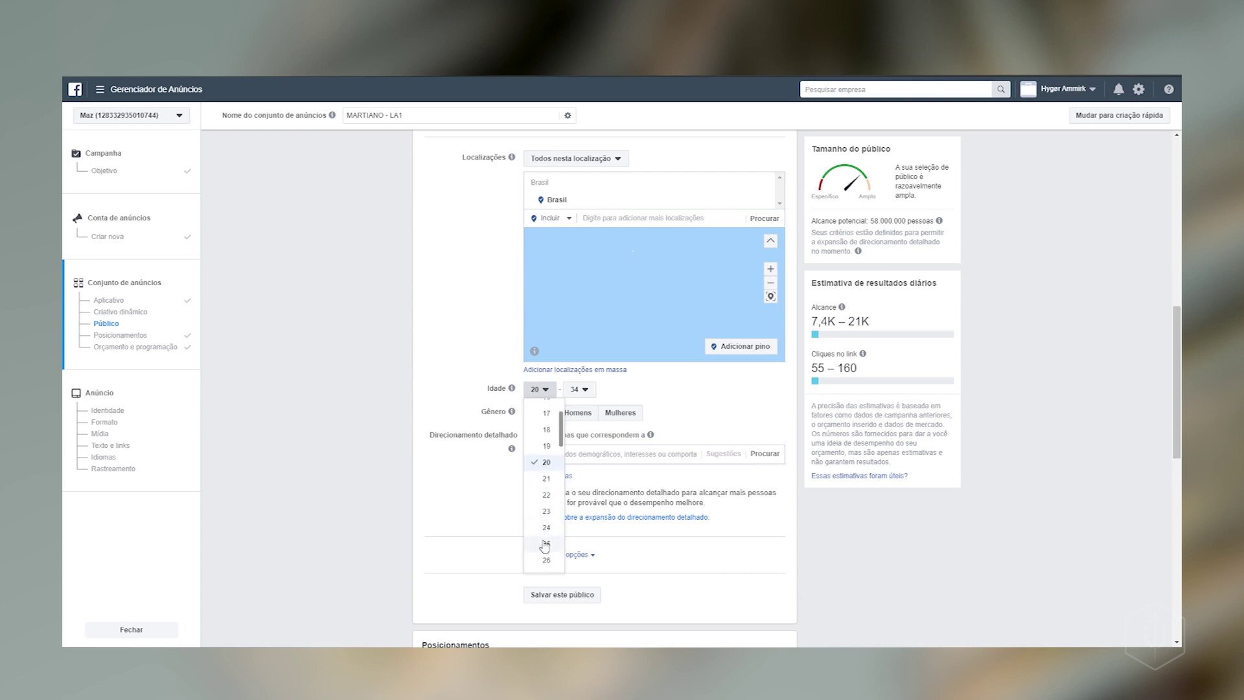
pyautogui.click(547, 511)
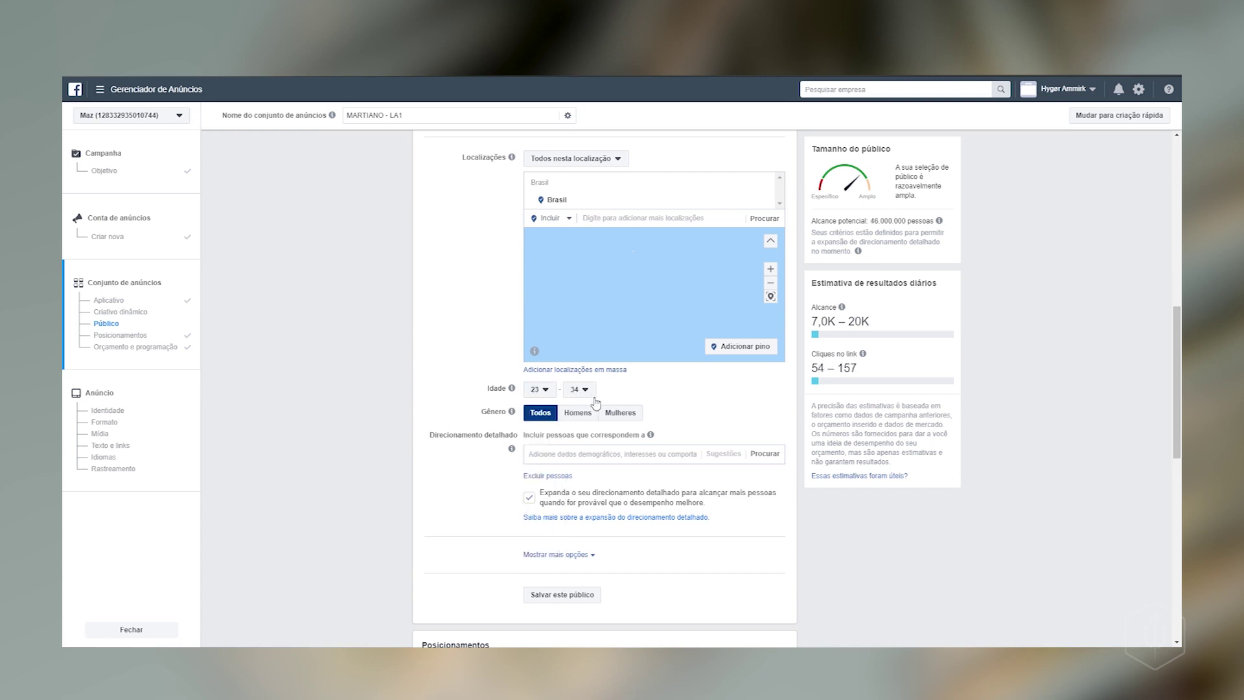
pyautogui.click(607, 454)
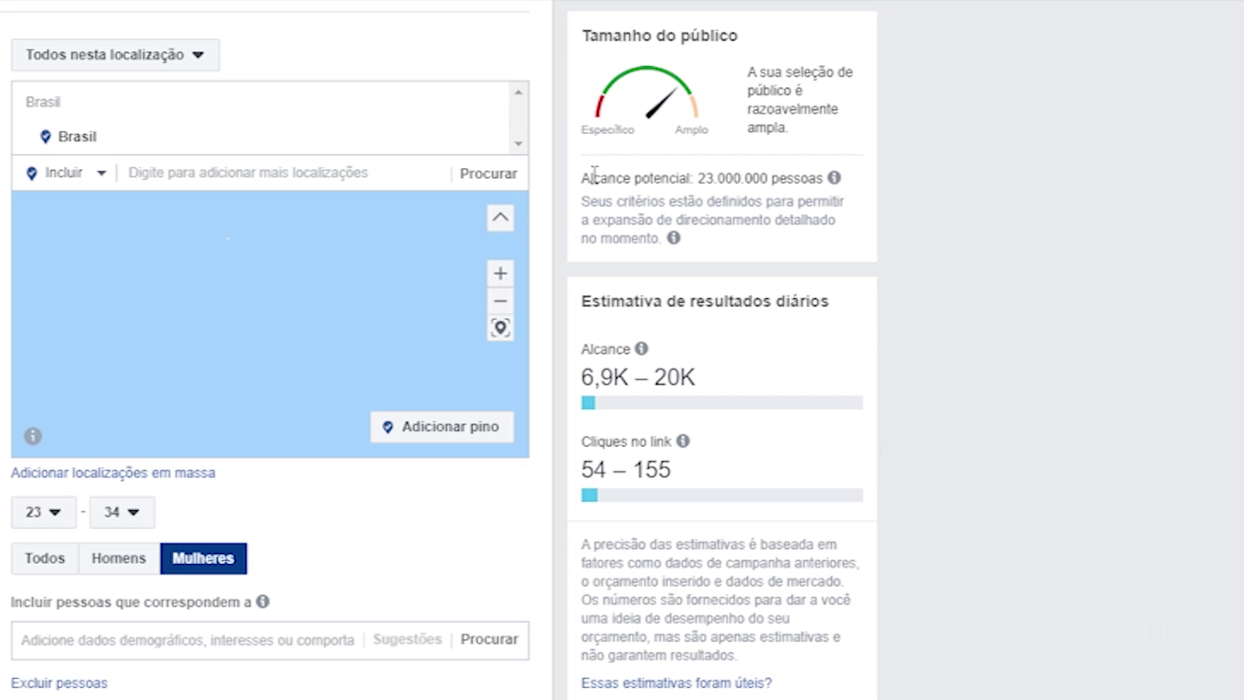
pyautogui.moveTo(698, 177); pyautogui.dragTo(834, 180)
pyautogui.click(736, 200)
# - Add Jogo para celular, Synthwave, Shoot 'em up and Arcade as detailed-targeting interests
pyautogui.click(310, 646)
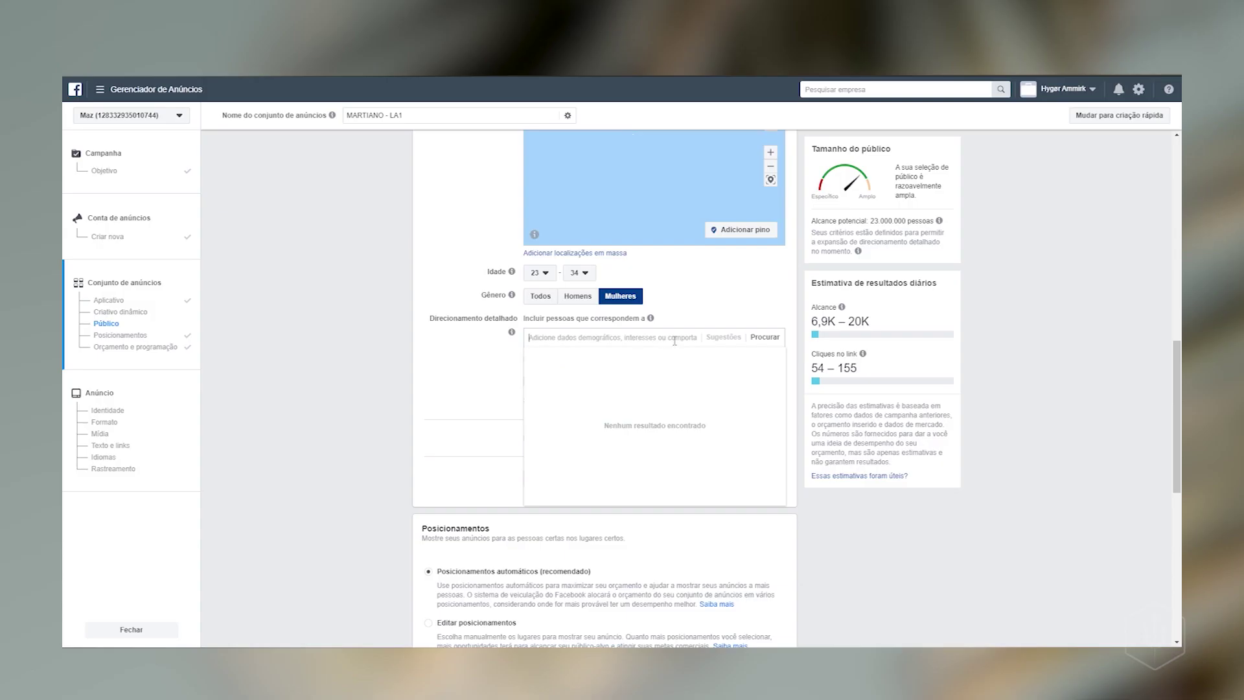
pyautogui.write('jogo')
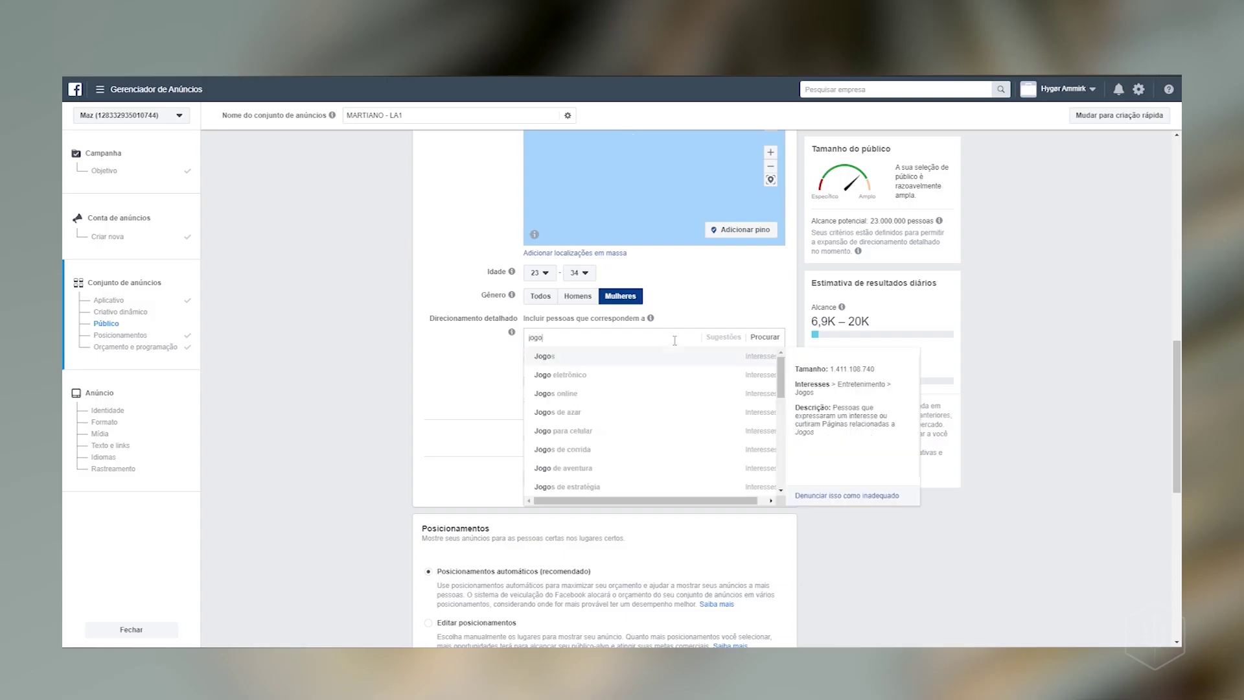
pyautogui.write('s de')
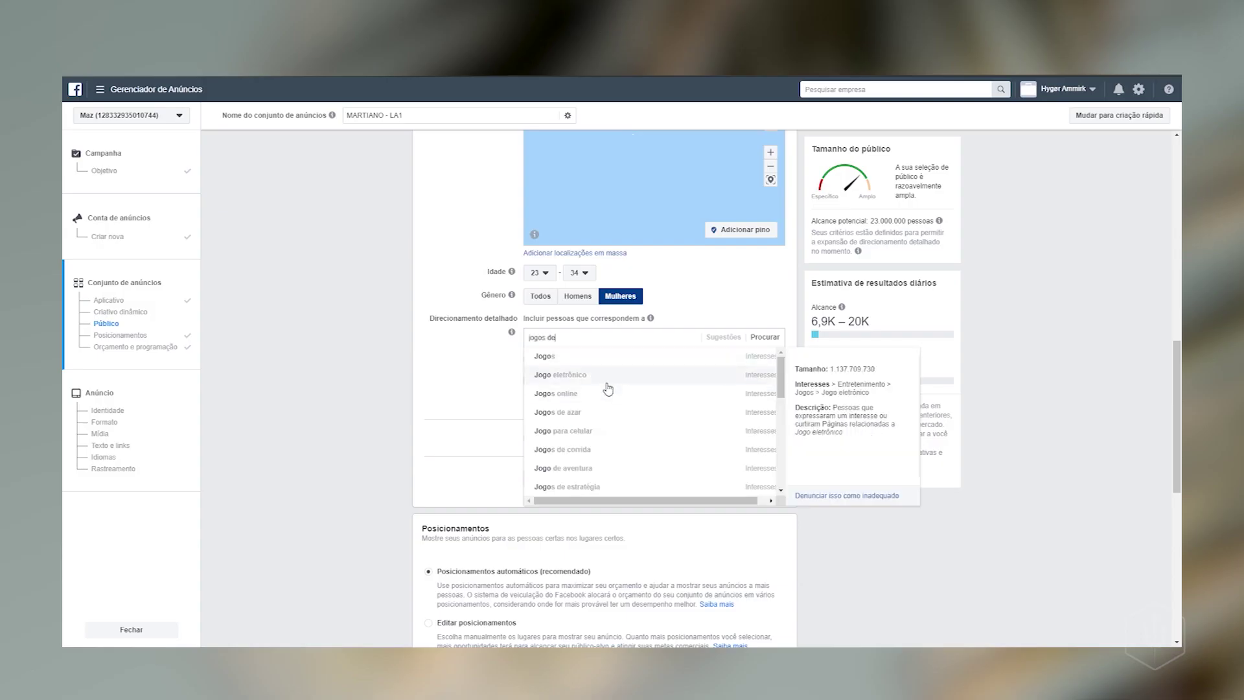
pyautogui.hotkey('ctrl', 'a')
pyautogui.write('game')
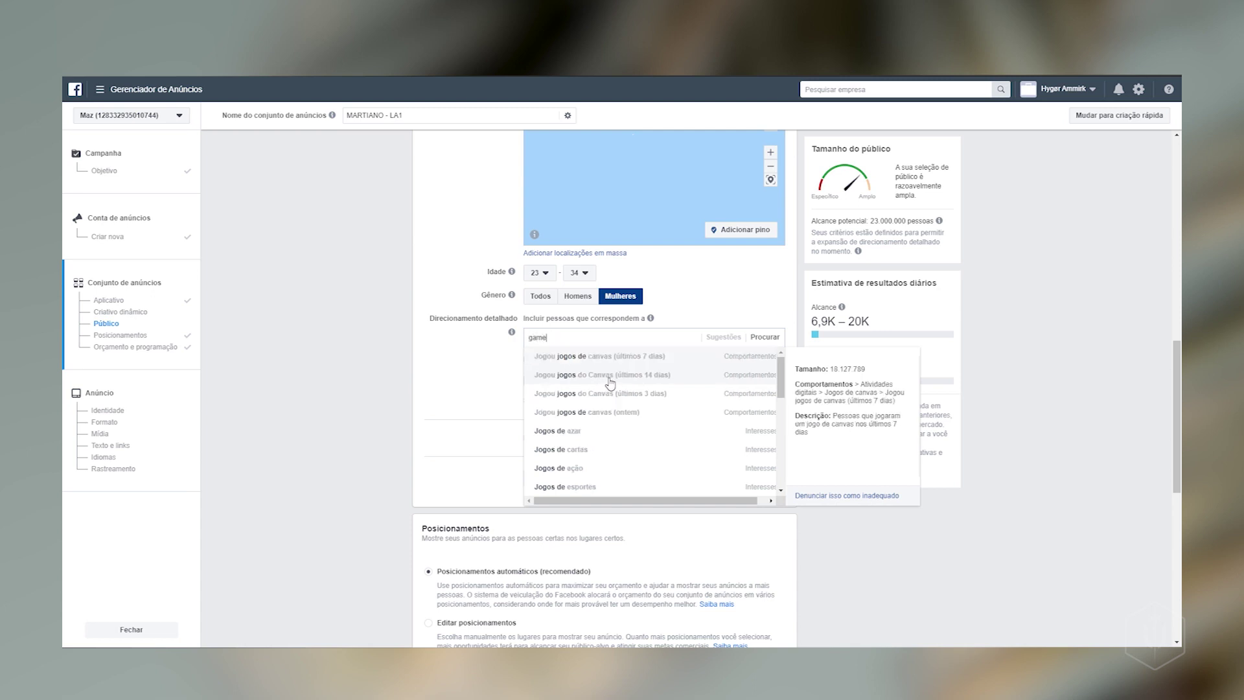
pyautogui.write('s')
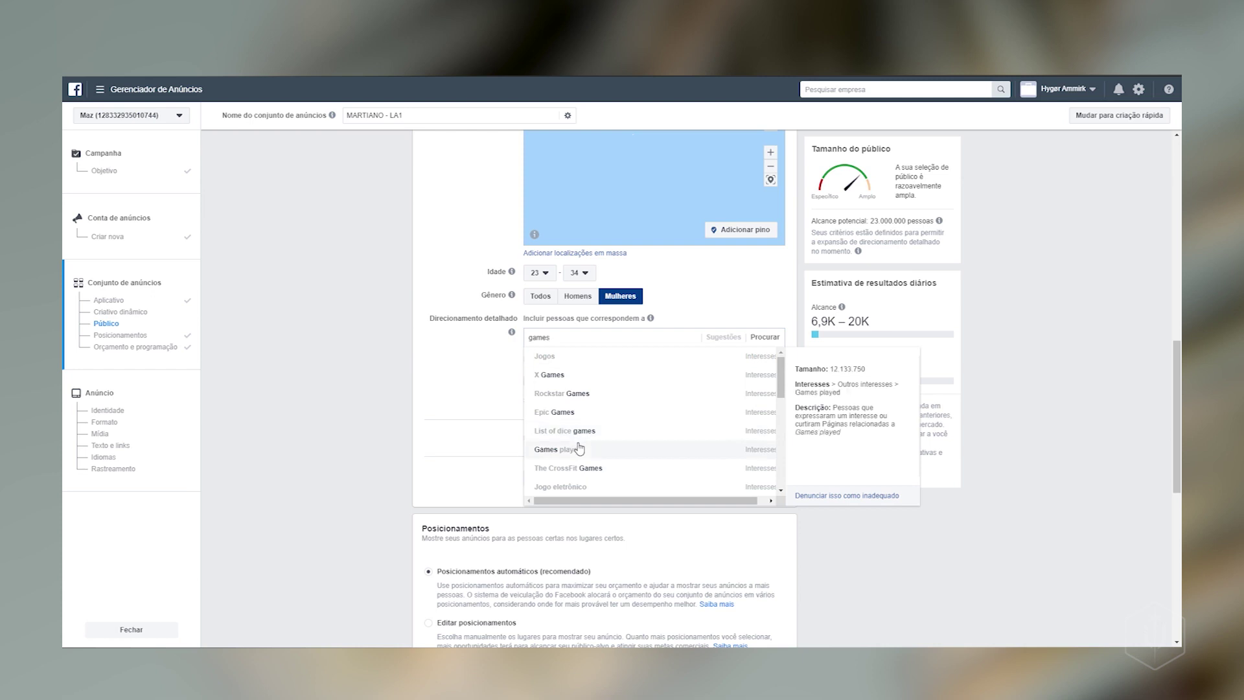
pyautogui.scroll(-1, 583, 450)
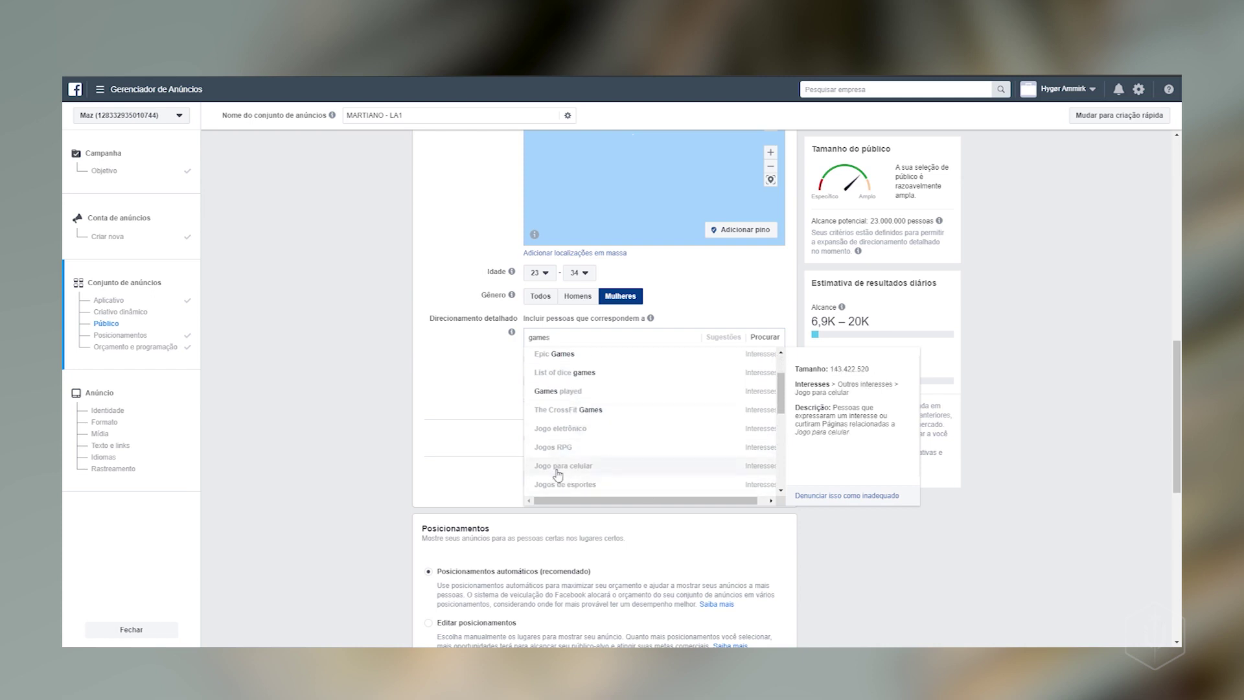
pyautogui.click(557, 473)
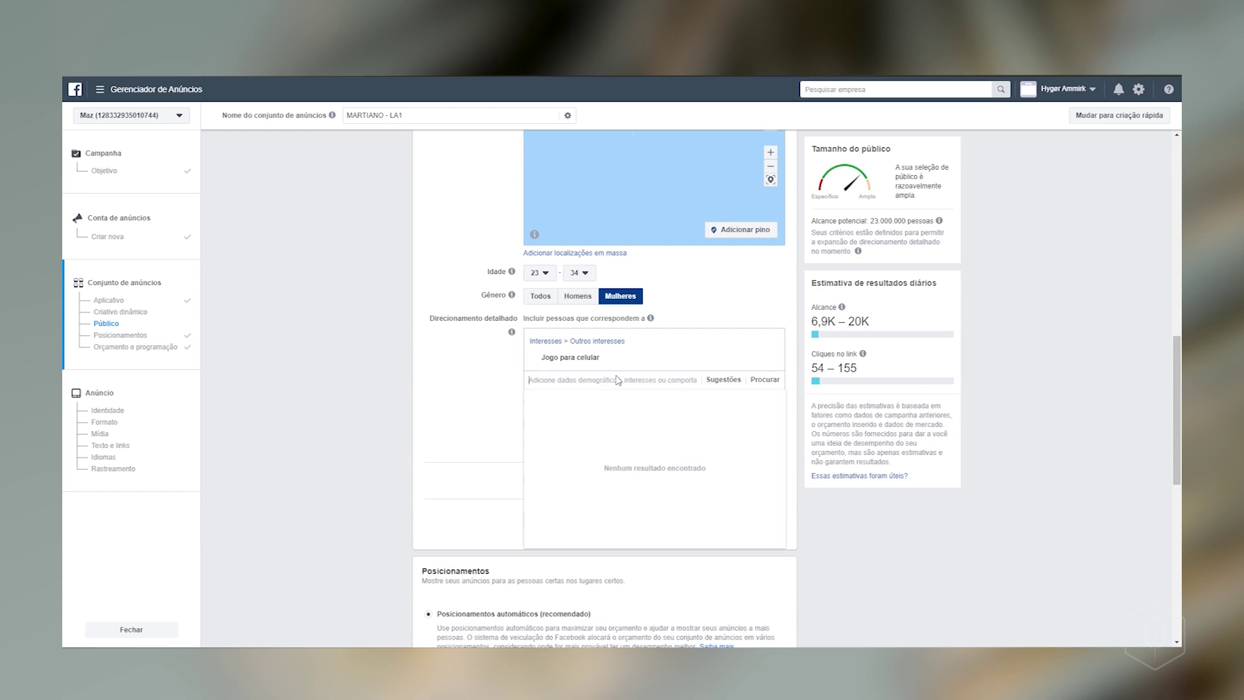
pyautogui.write('synthwa')
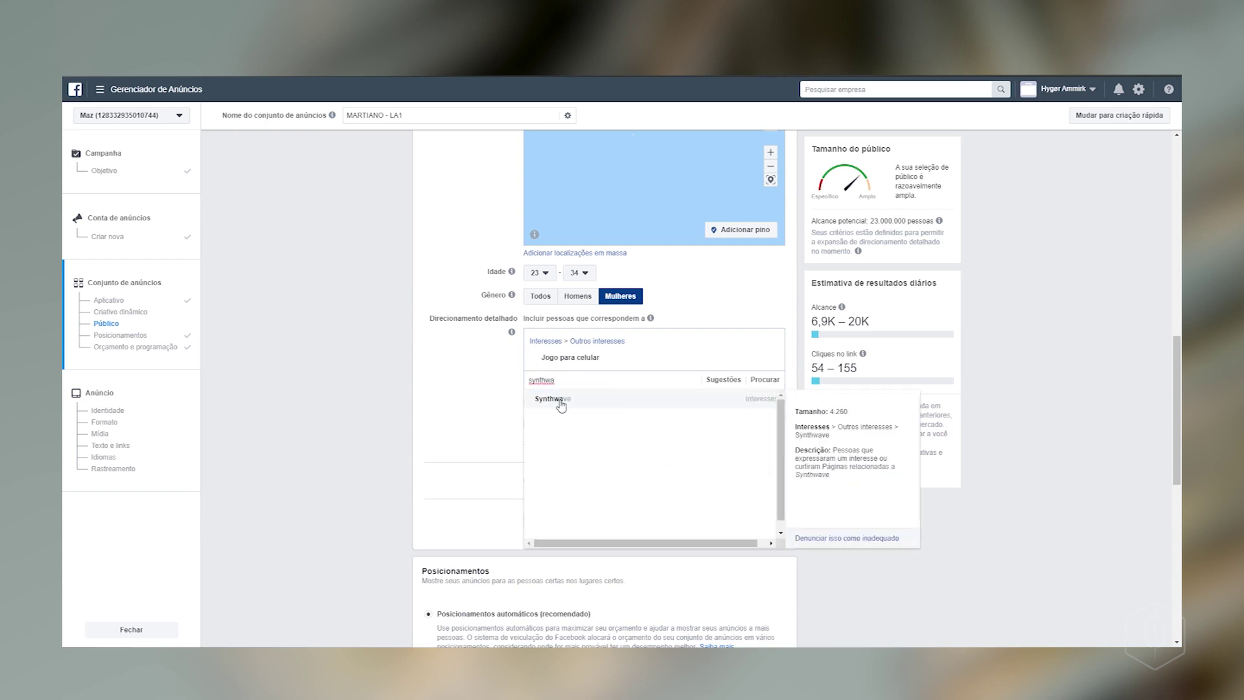
pyautogui.click(560, 402)
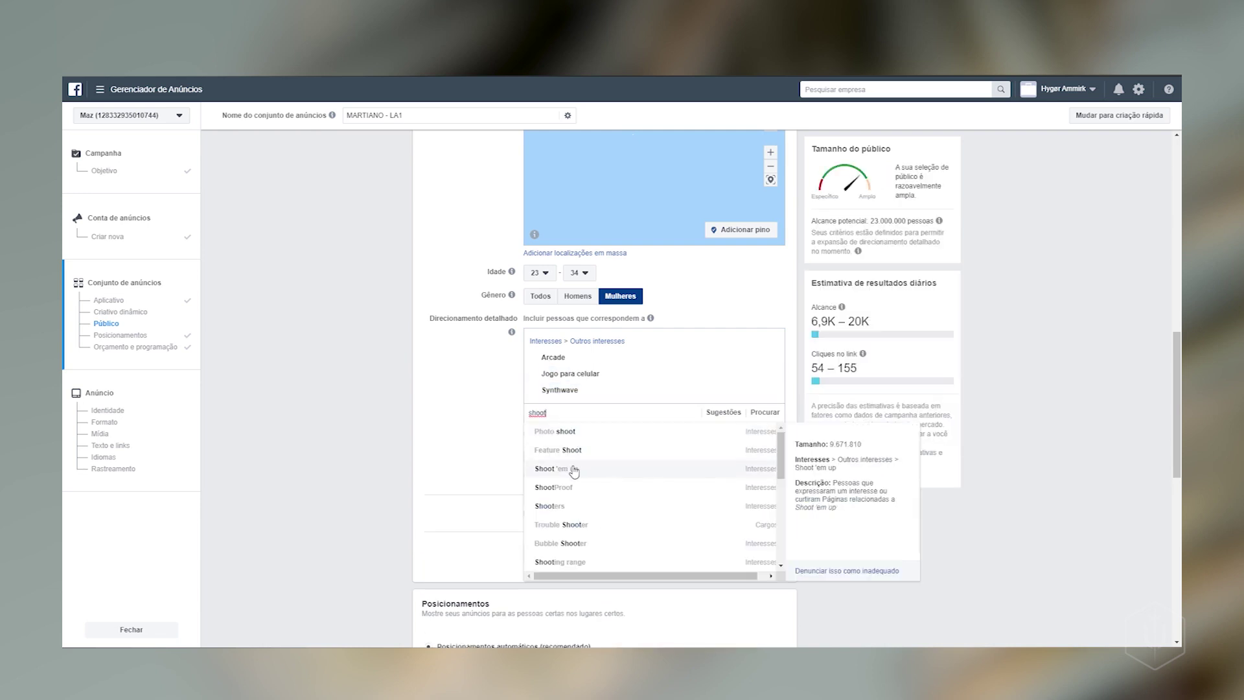
pyautogui.click(574, 471)
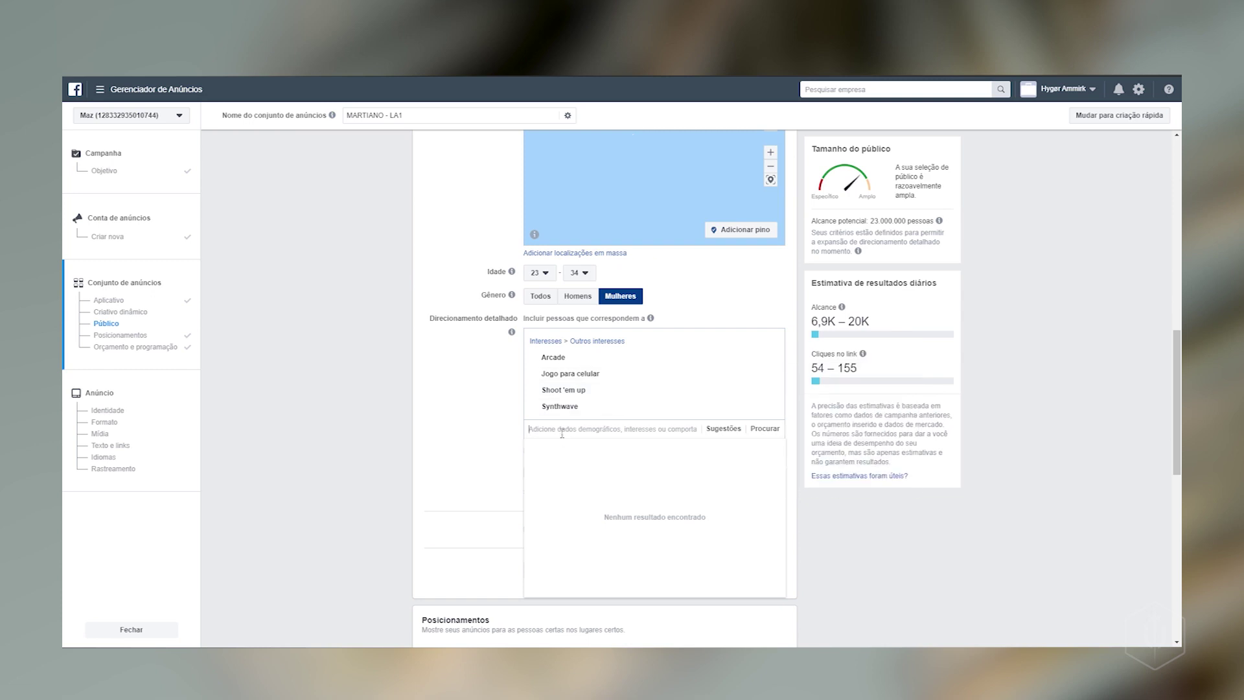
pyautogui.click(509, 430)
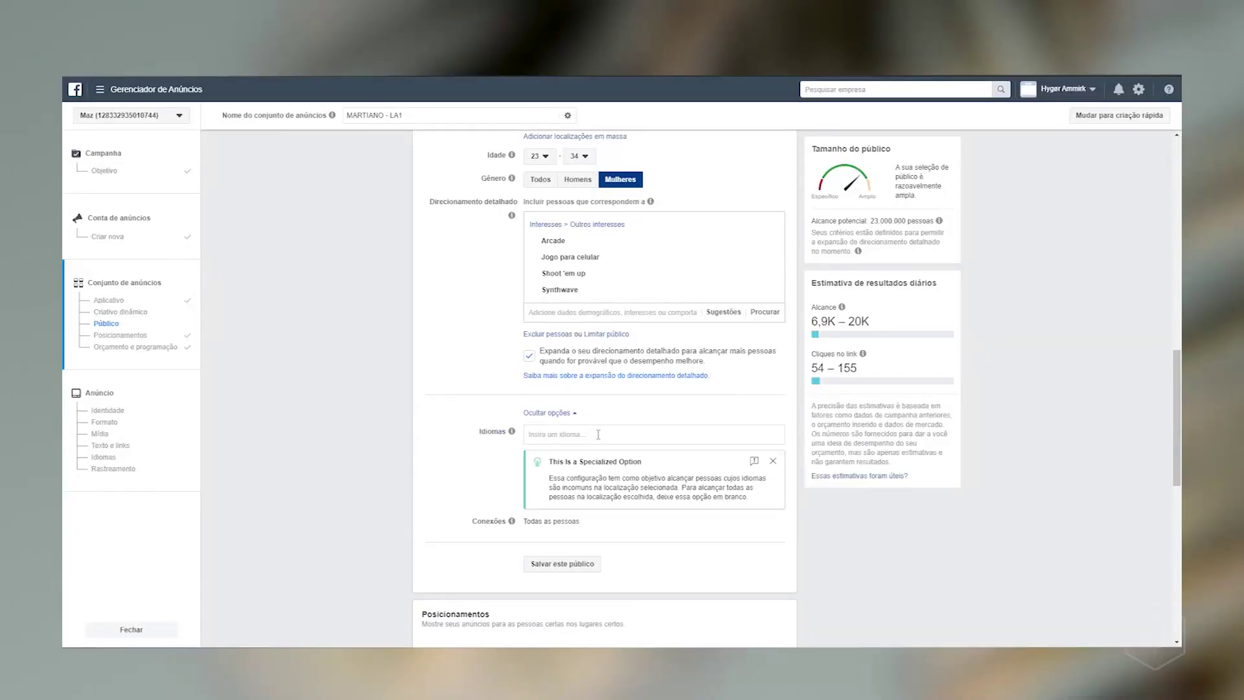
# - Add Português (Todos) as the audience language in the Idiomas field
pyautogui.click(598, 434)
pyautogui.write('Por')
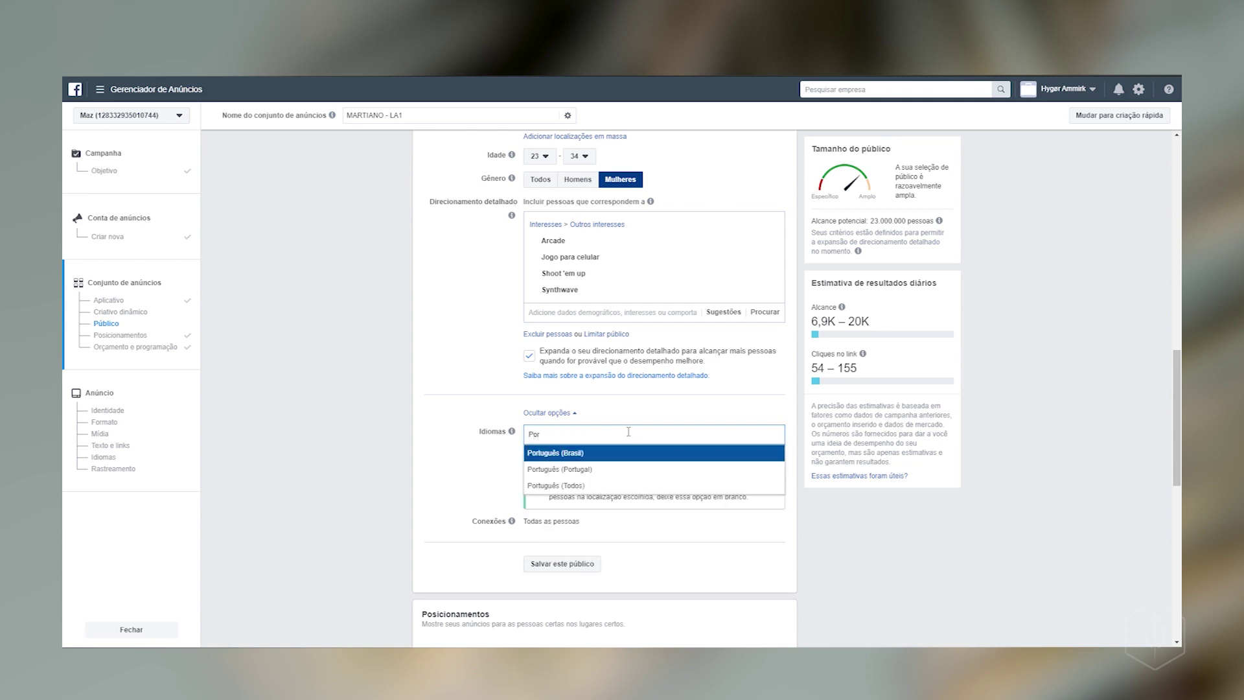
pyautogui.press('Down')
pyautogui.press('Down')
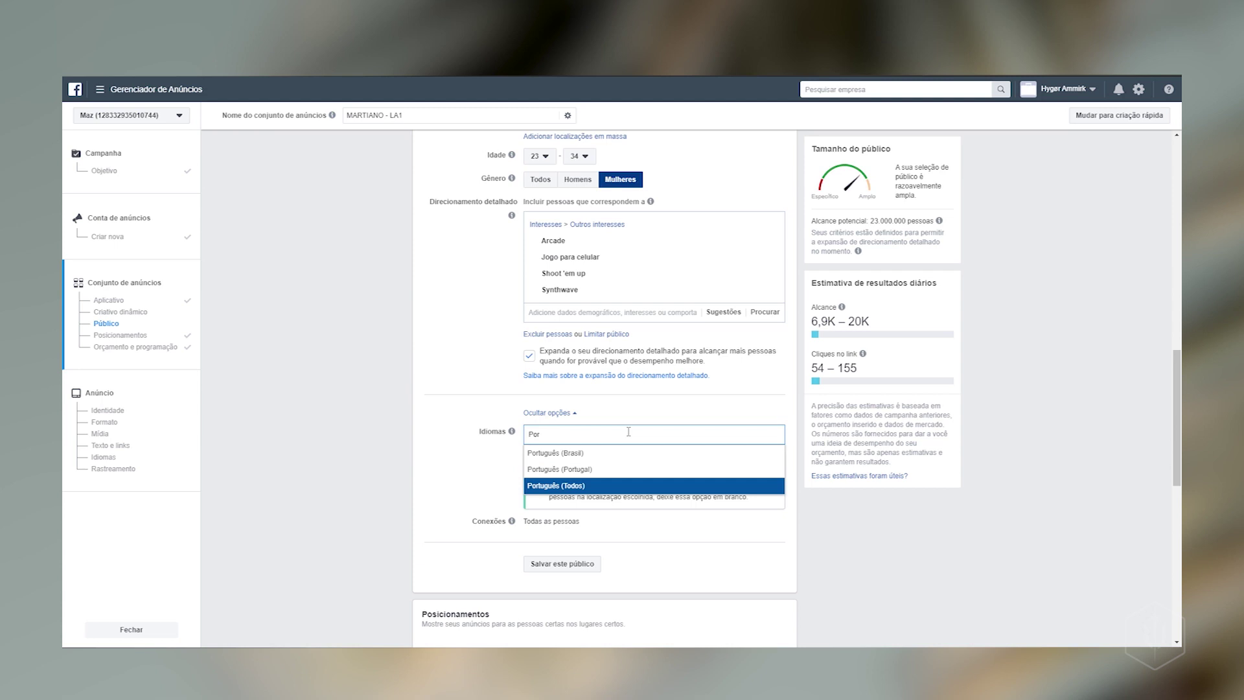
pyautogui.press('Return')
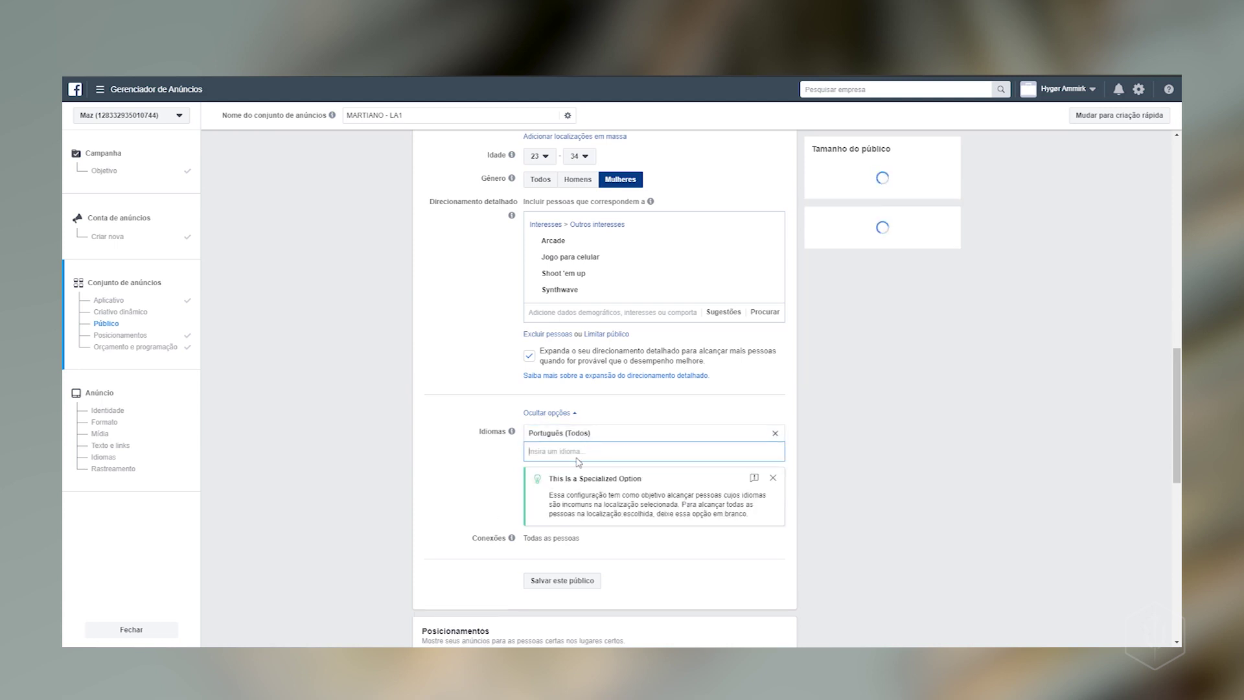
pyautogui.click(482, 460)
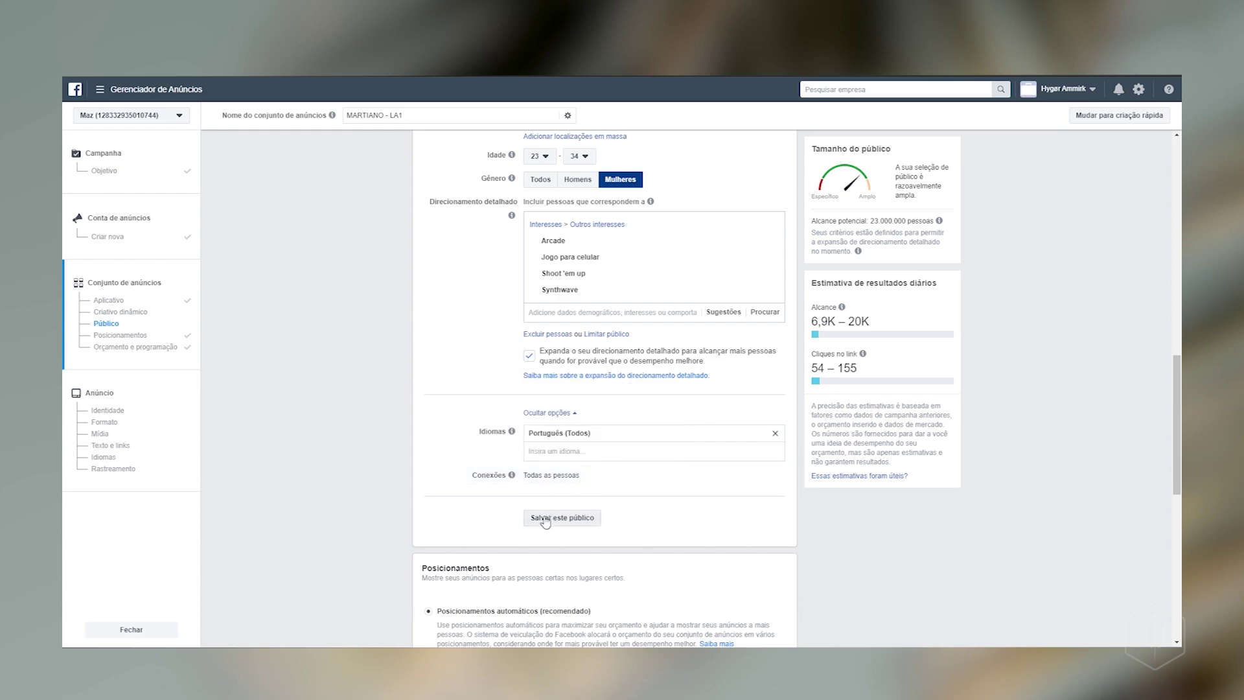
pyautogui.scroll(7, 518, 499)
pyautogui.scroll(-7, 497, 466)
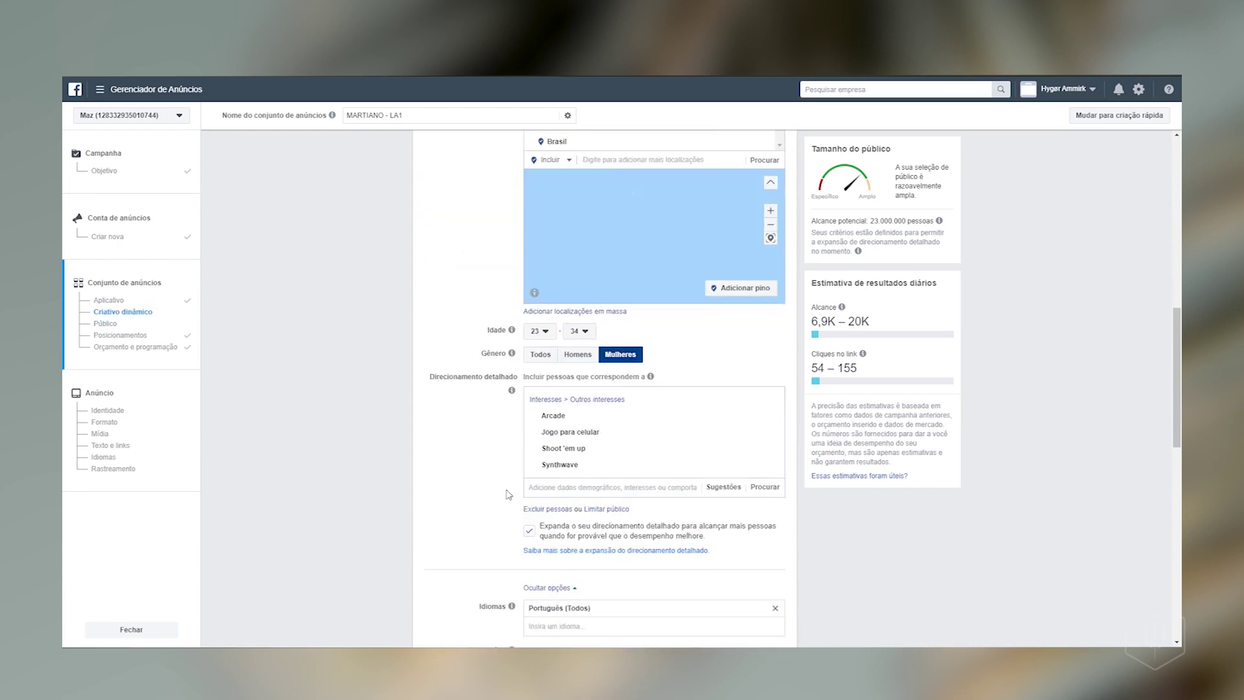
# - Save the current targeting with Salvar este público, replacing the default audience name
pyautogui.click(561, 459)
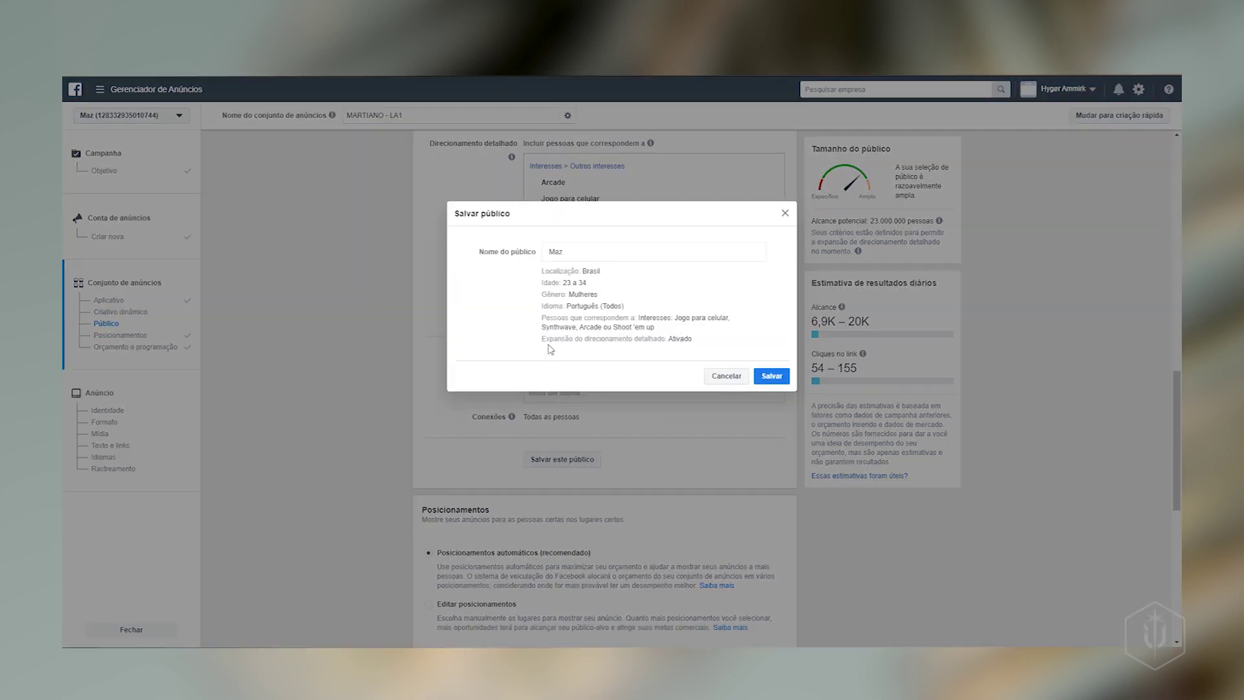
pyautogui.doubleClick(582, 255)
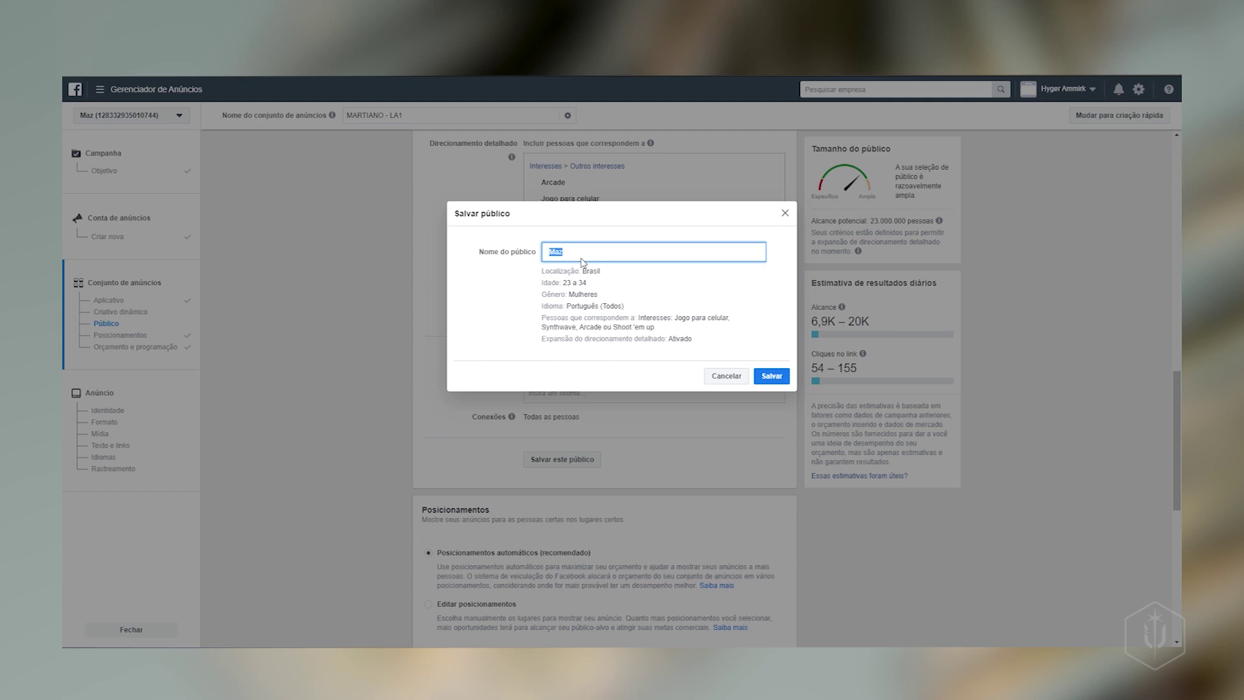
pyautogui.write('Hilda')
pyautogui.click(776, 382)
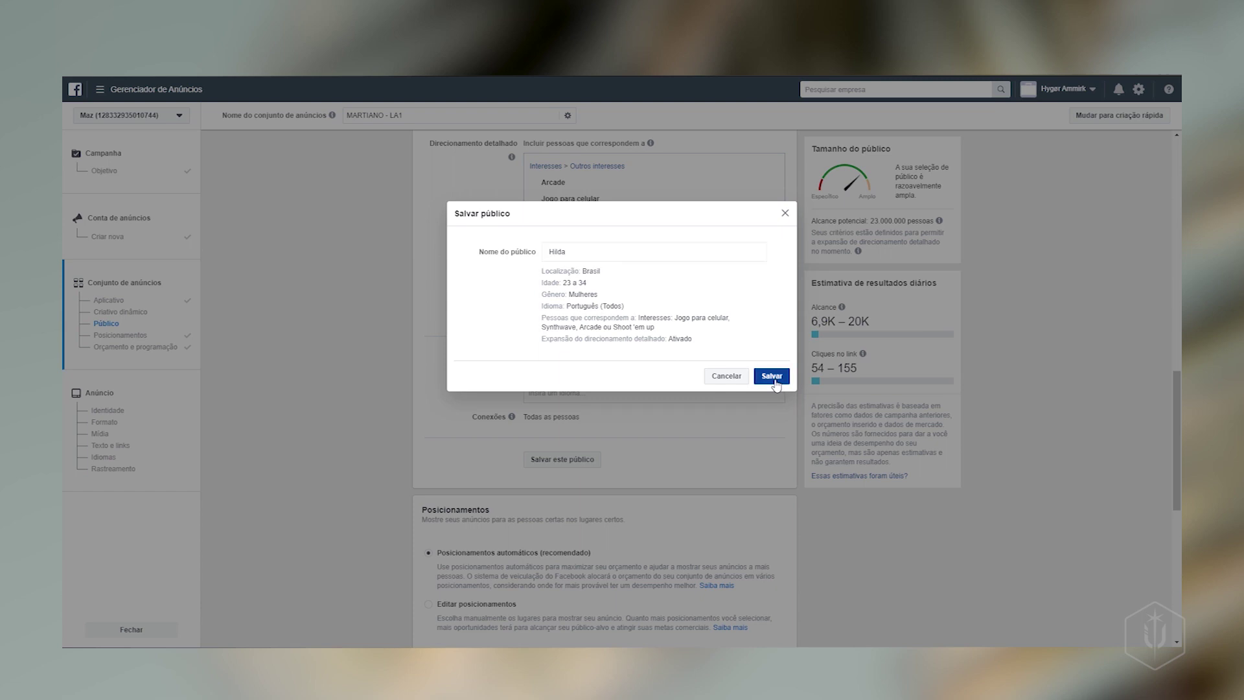
pyautogui.scroll(-10, 736, 393)
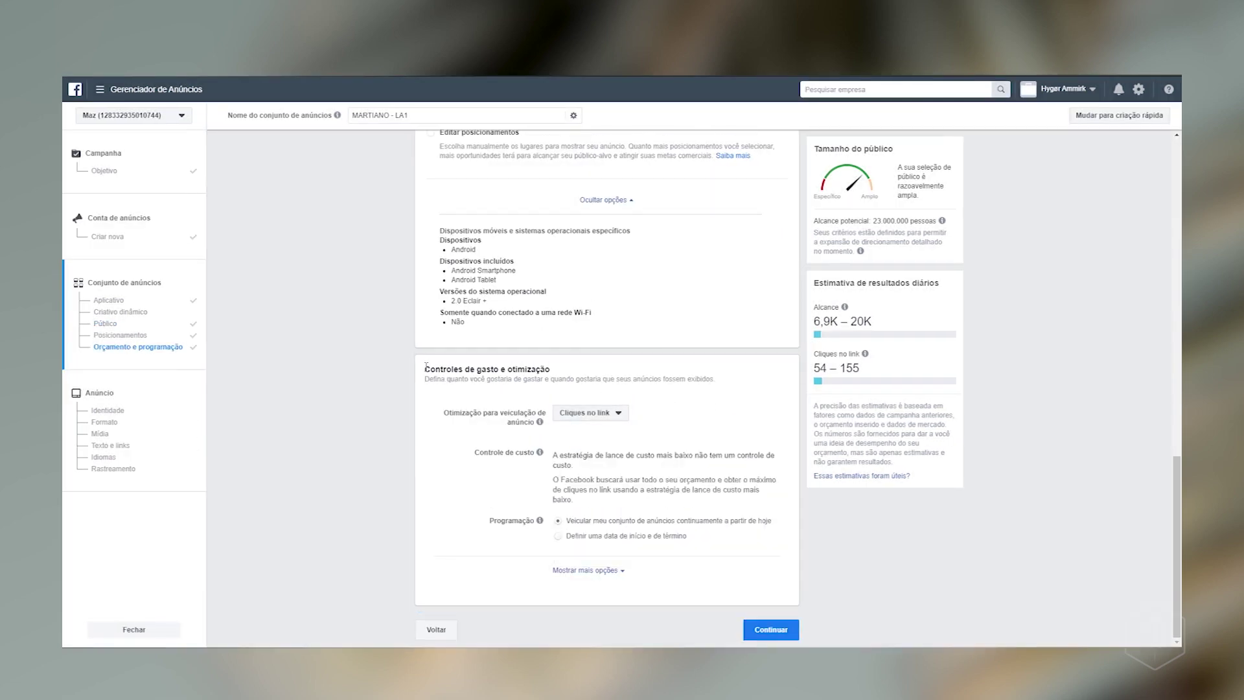
# - Keep Cliques no link as the delivery optimisation and continue to the ad setup
pyautogui.moveTo(421, 373); pyautogui.dragTo(565, 374)
pyautogui.click(574, 375)
pyautogui.click(611, 417)
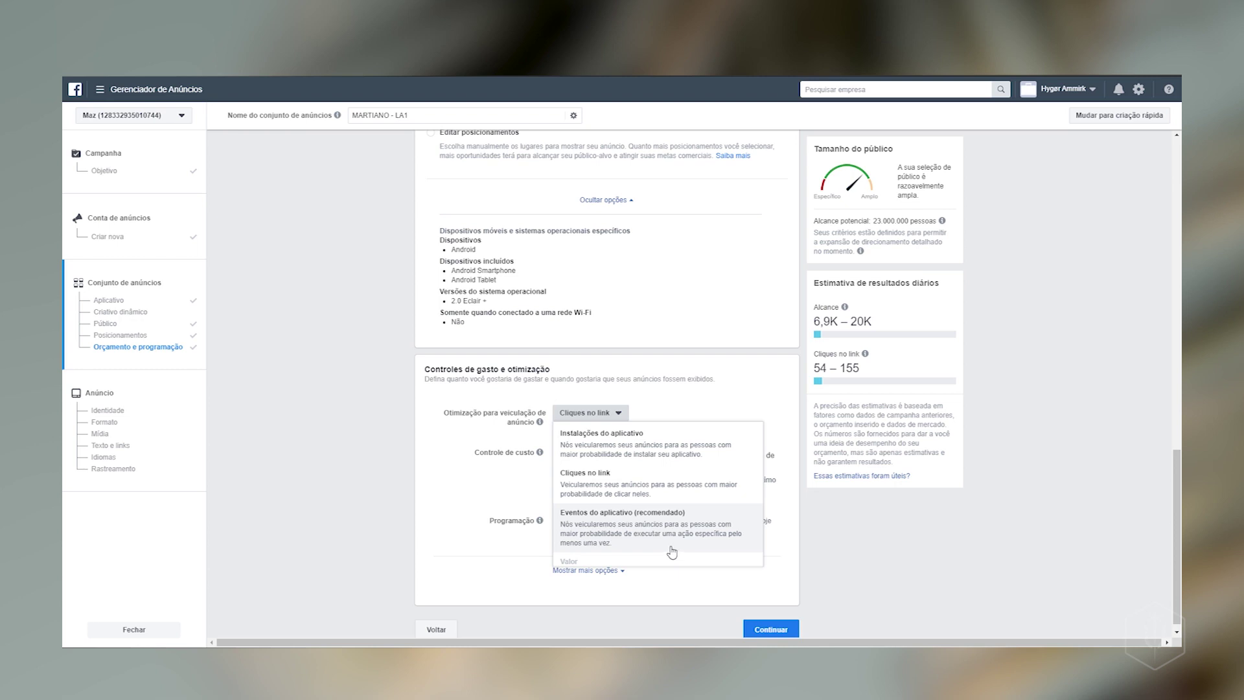
pyautogui.click(597, 485)
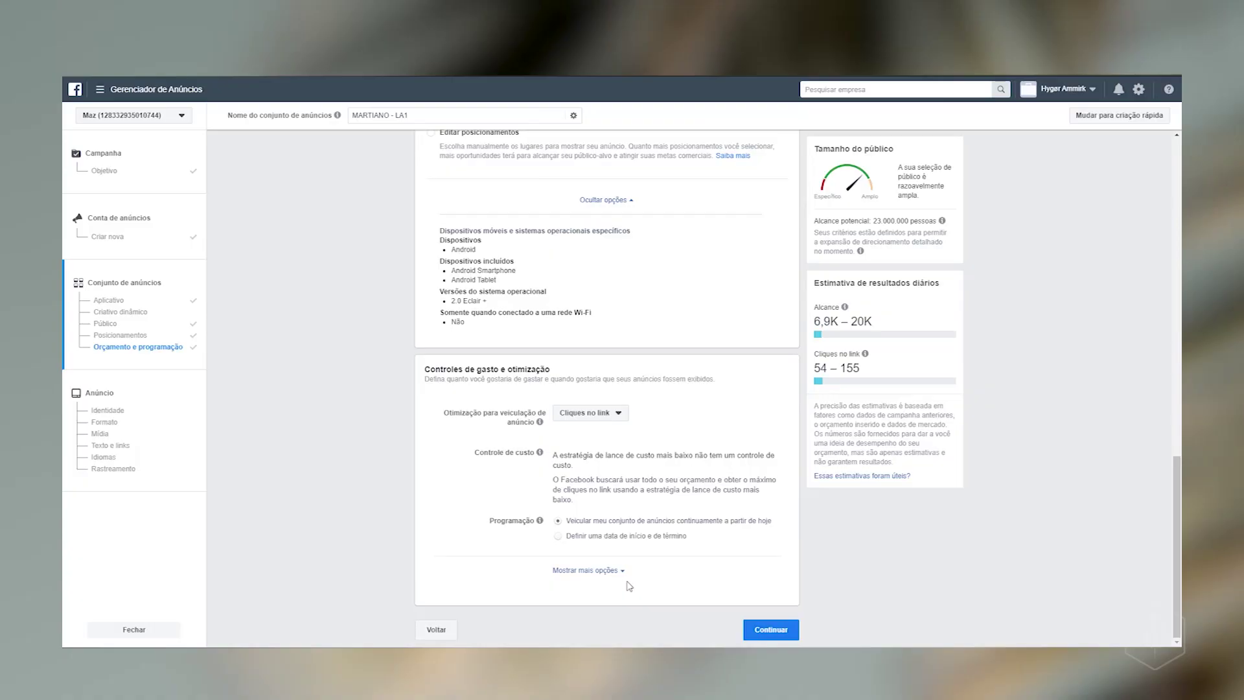
pyautogui.click(757, 629)
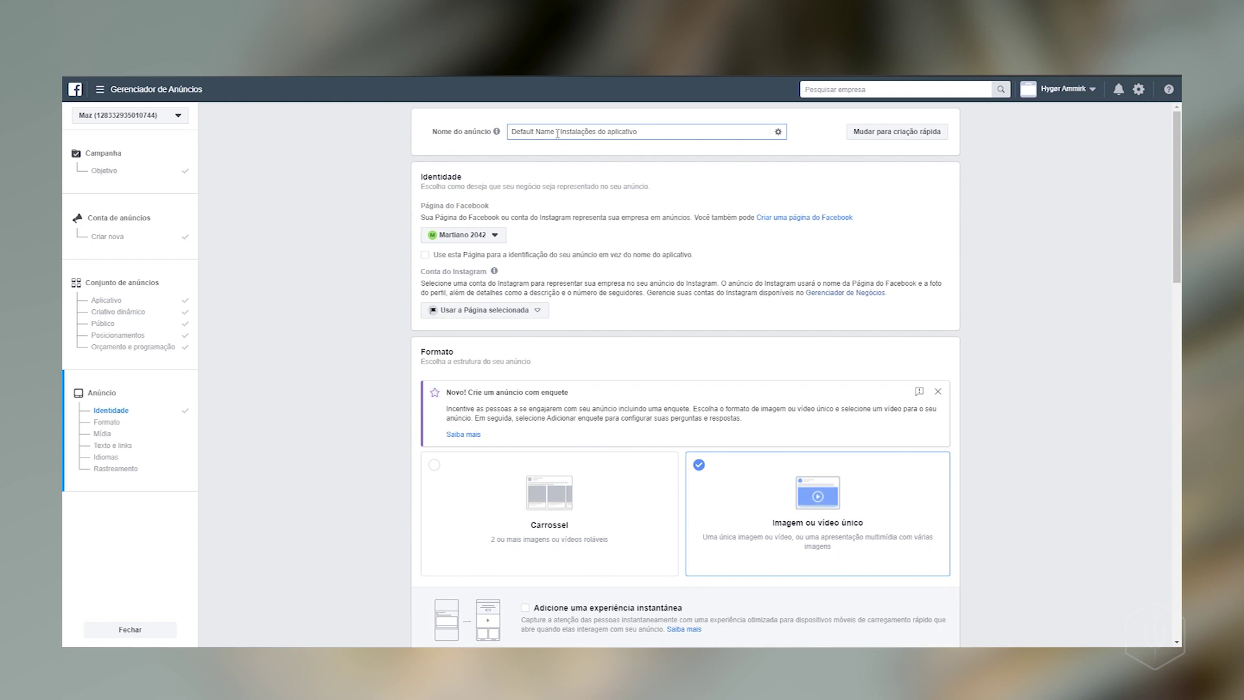
# - Replace the 'Default Name' part of the ad name with Martiano 2042
pyautogui.tripleClick(547, 133)
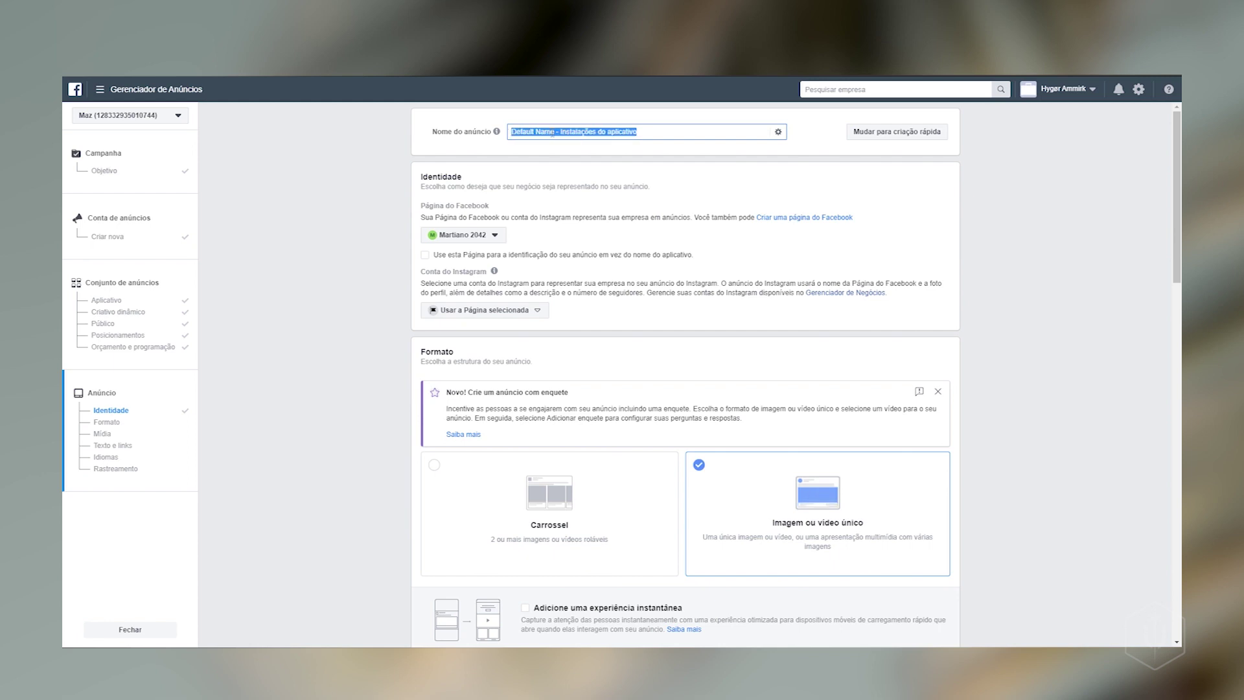
pyautogui.click(536, 132)
pyautogui.tripleClick(602, 134)
pyautogui.click(602, 133)
pyautogui.moveTo(555, 132); pyautogui.dragTo(470, 141)
pyautogui.moveTo(495, 138)
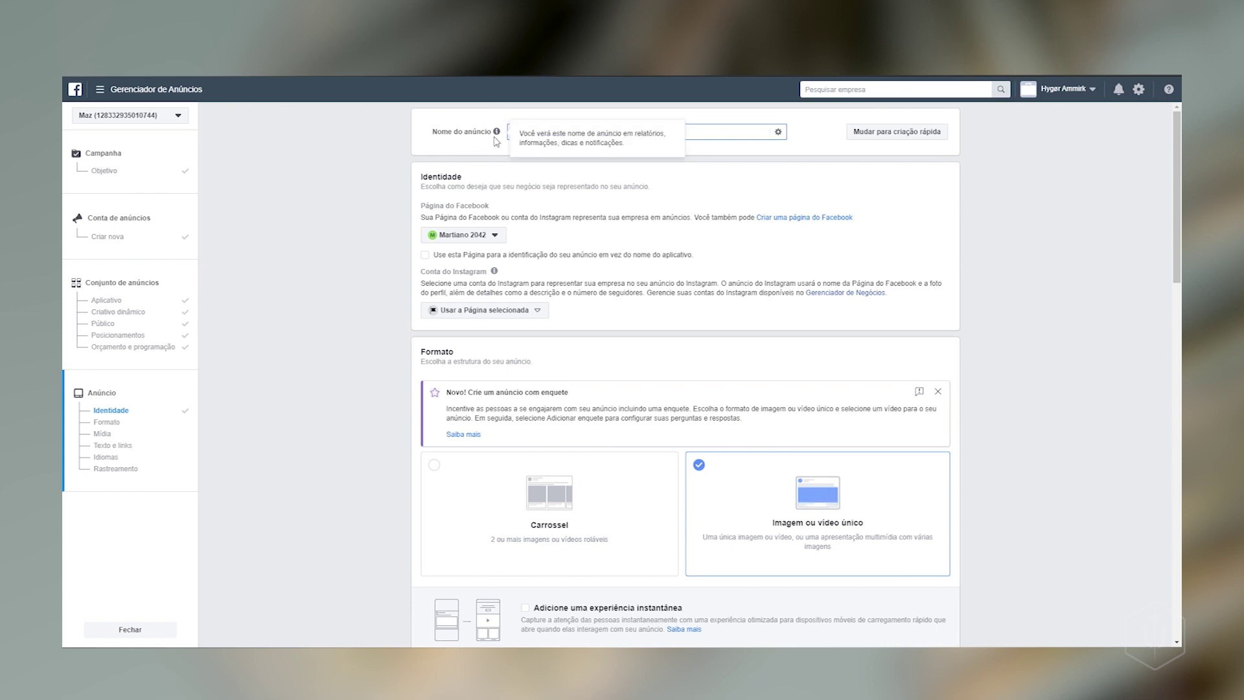
pyautogui.write('Martiano 204')
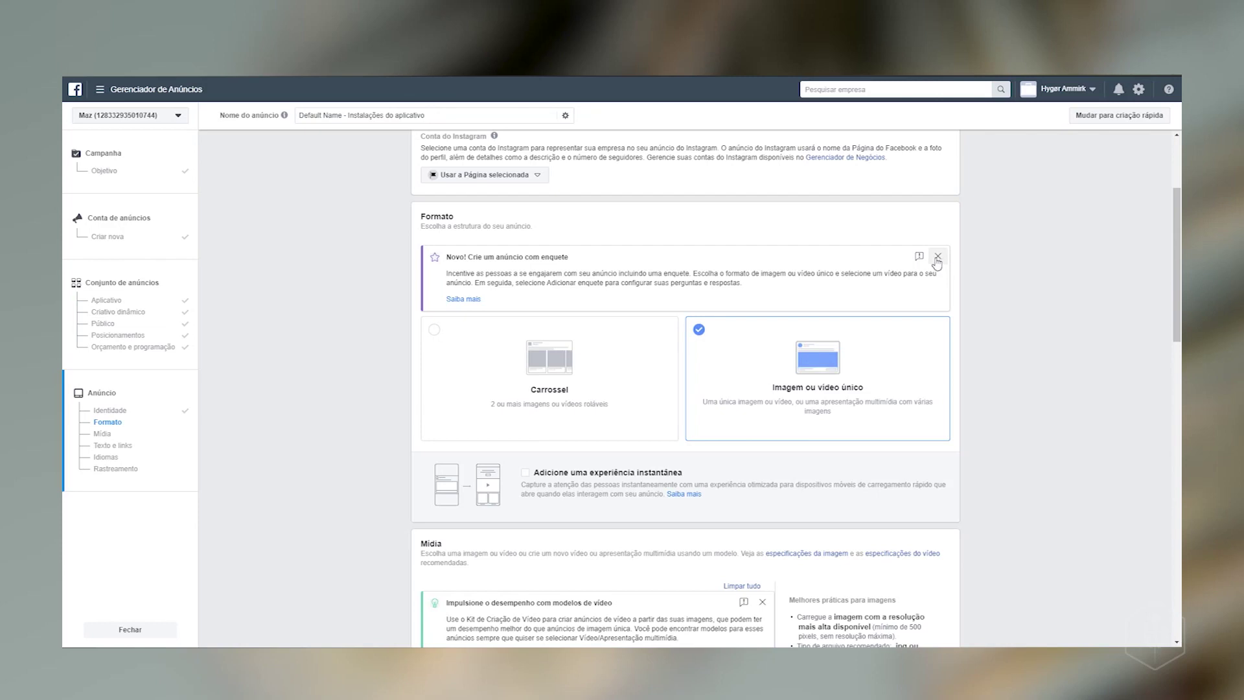
# - Dismiss the Enquete suggestion and choose Alterar imagem to upload a new image from the computer
pyautogui.click(937, 258)
pyautogui.scroll(1, 583, 379)
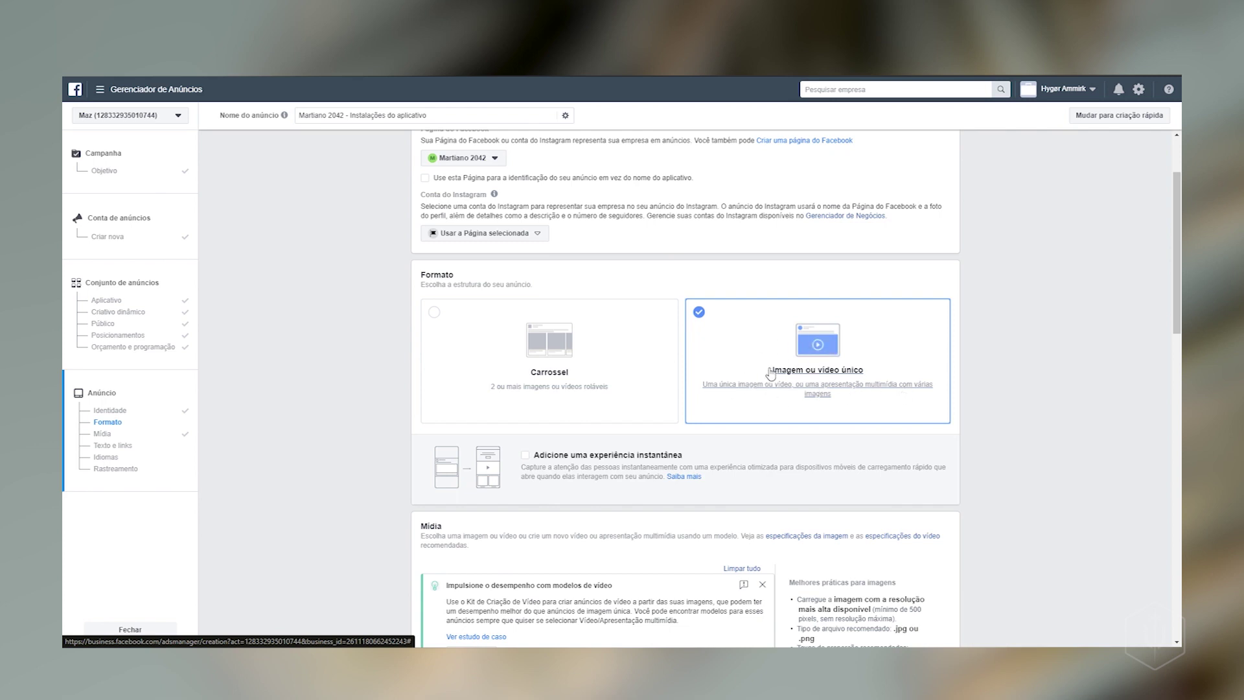
pyautogui.scroll(-4, 750, 434)
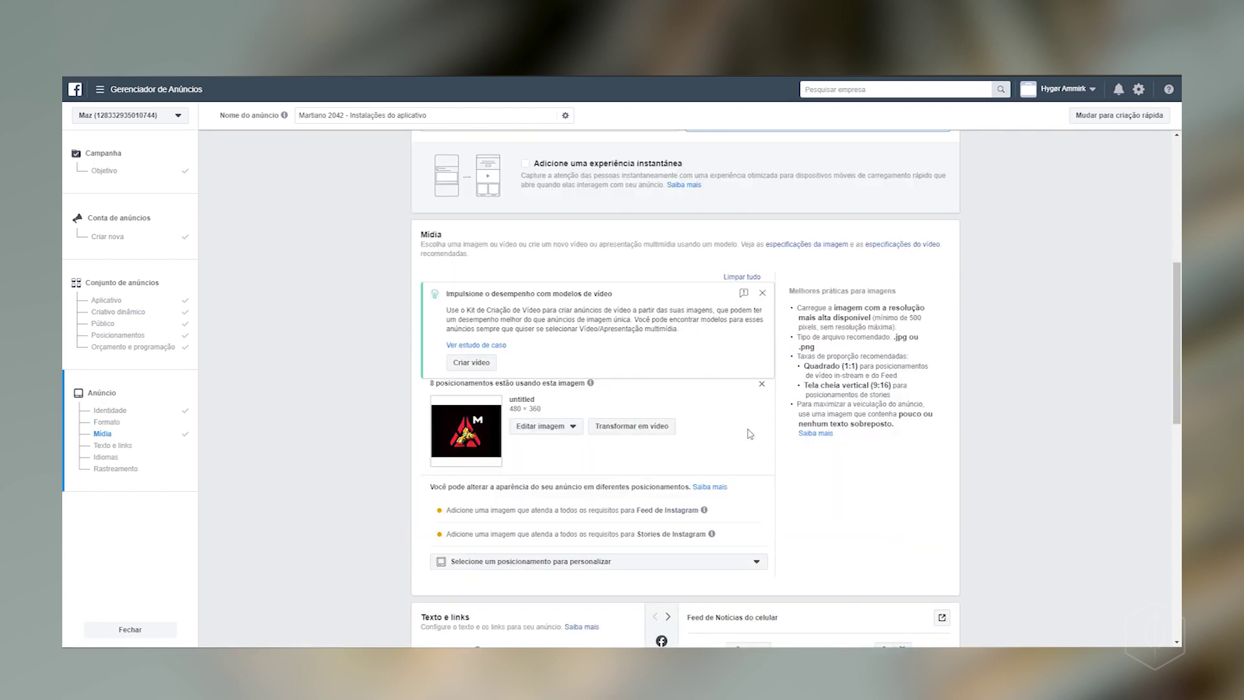
pyautogui.click(545, 434)
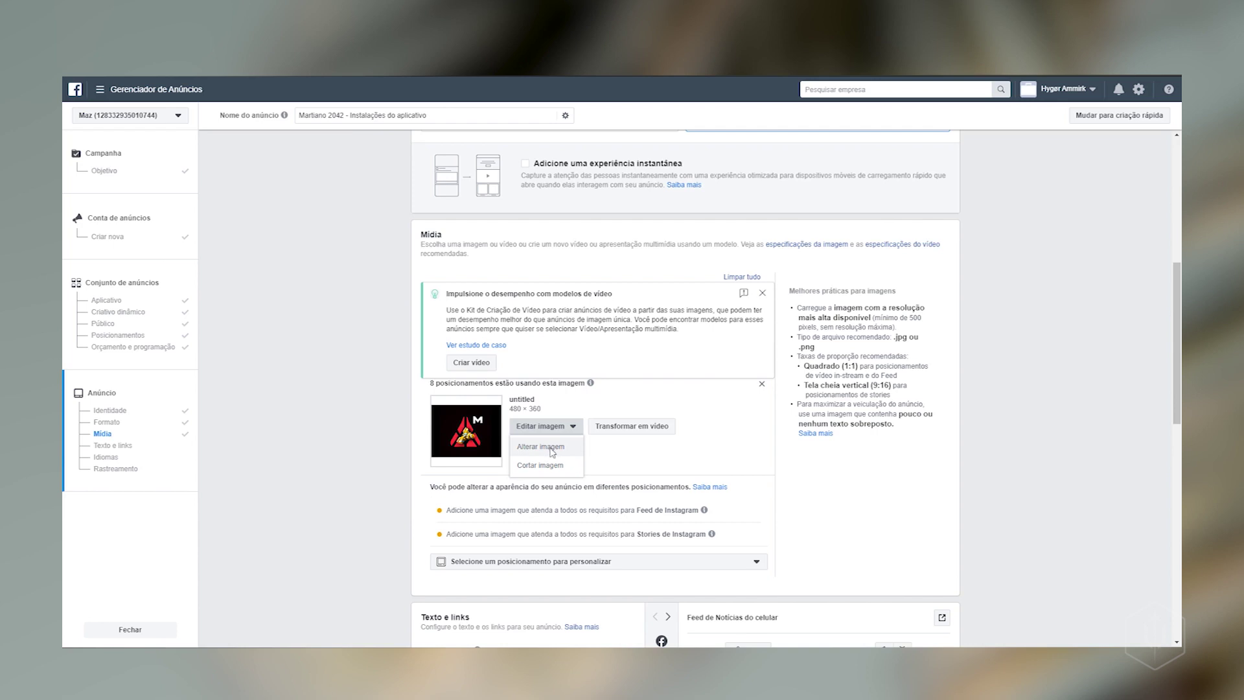
pyautogui.click(552, 448)
pyautogui.click(486, 162)
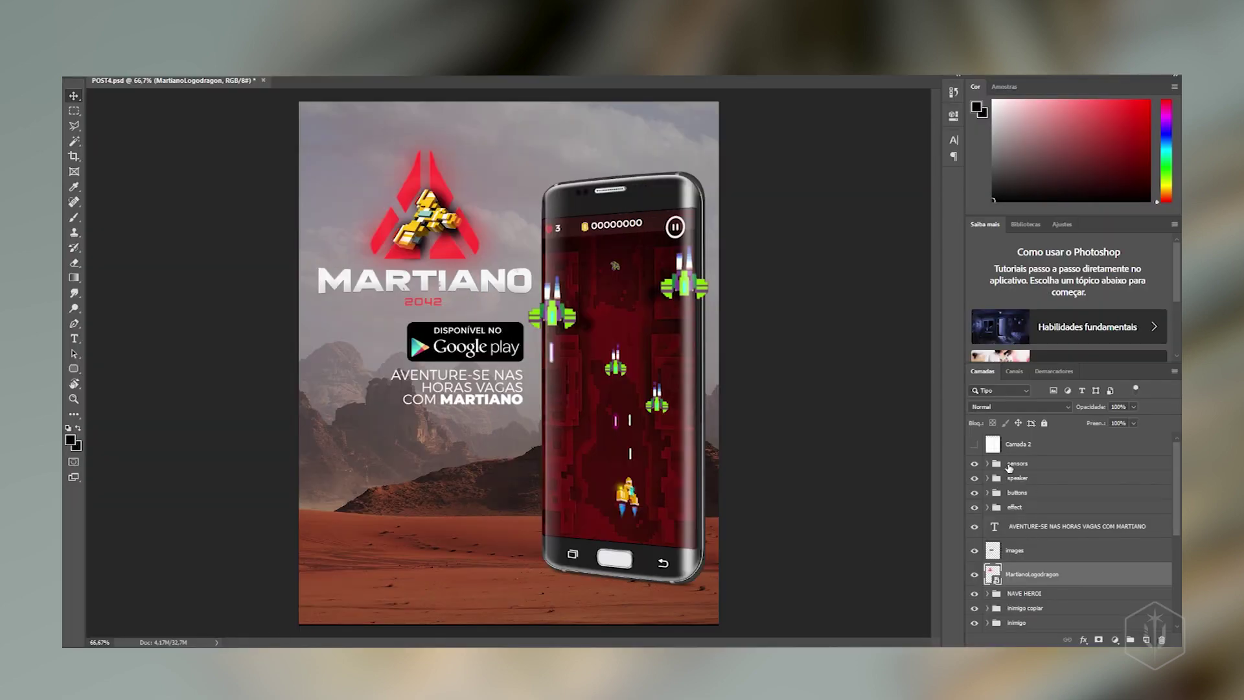
# - Make the Camada 2 grid layer visible over the Martiano poster, then return to the browser
pyautogui.click(975, 444)
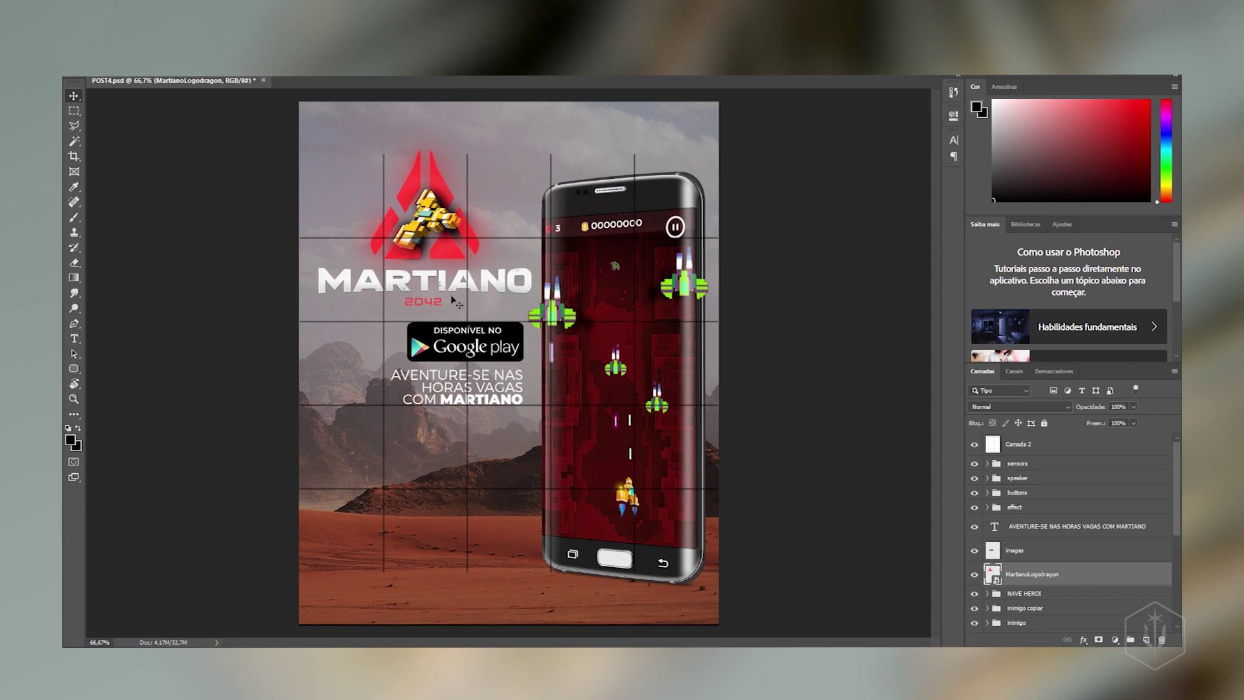
pyautogui.hotkey('alt', 'Tab')
pyautogui.hotkey('alt', 'Tab')
pyautogui.hotkey('alt', 'Tab')
pyautogui.hotkey('alt', 'Tab')
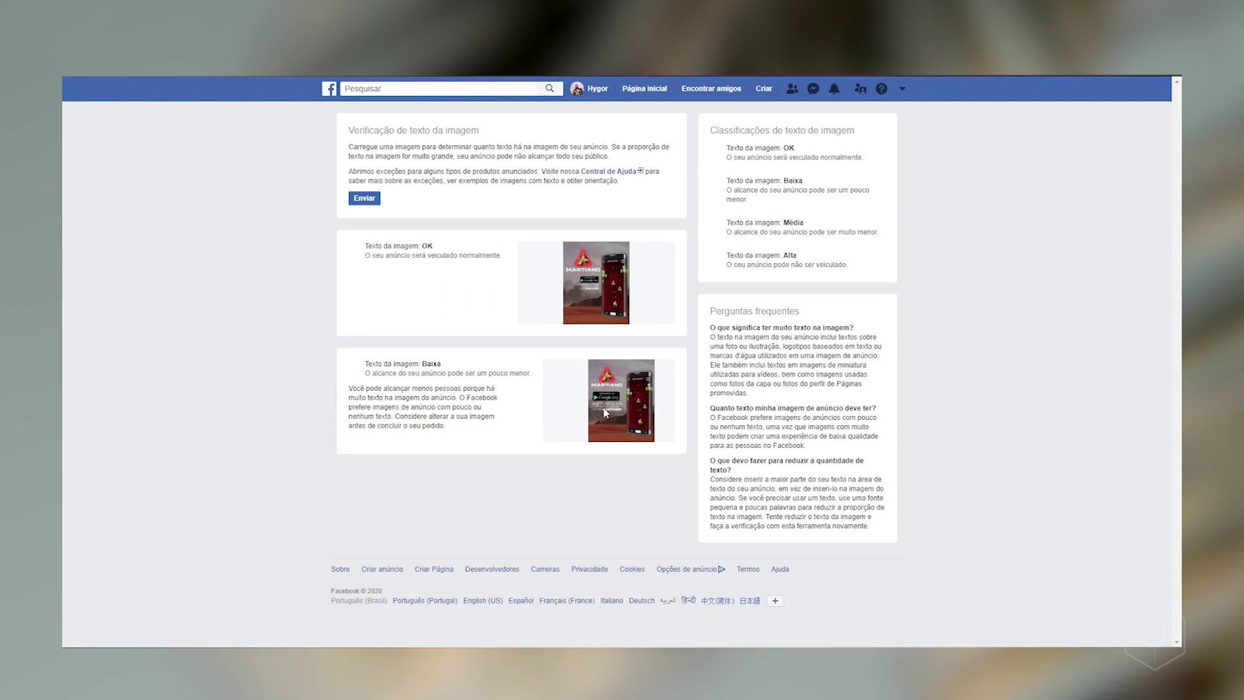
# - Highlight the Baixa text rating and the explanation beneath it in the check results
pyautogui.moveTo(369, 365); pyautogui.dragTo(471, 366)
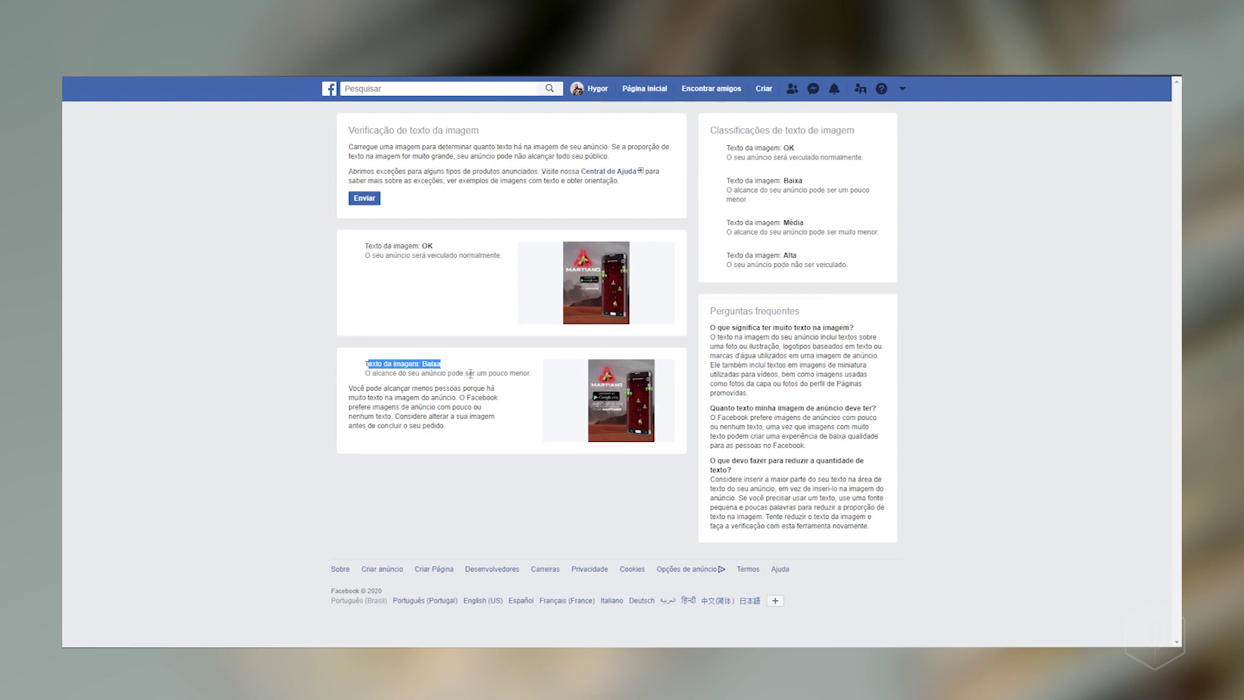
pyautogui.click(470, 380)
pyautogui.moveTo(397, 387); pyautogui.dragTo(508, 408)
pyautogui.click(468, 386)
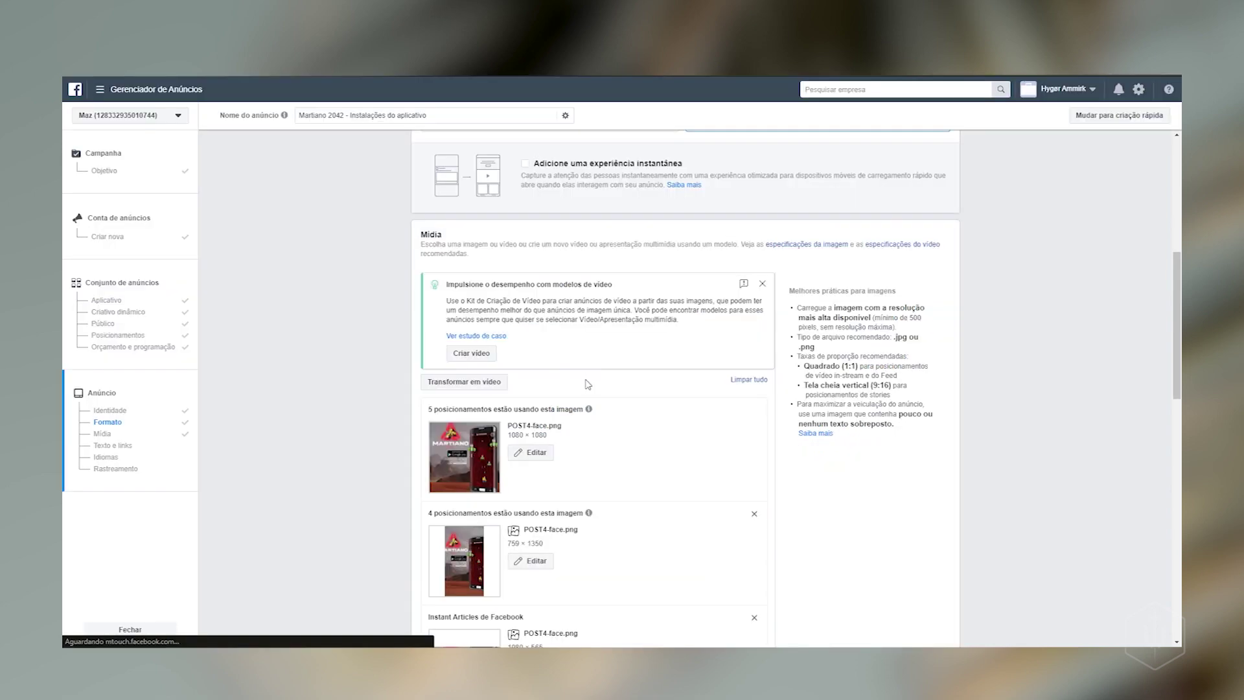
# - Remove the separate Instant Articles image, leaving 6 placements at 1080×1080 and 4 at 759×1350
pyautogui.scroll(-2, 522, 435)
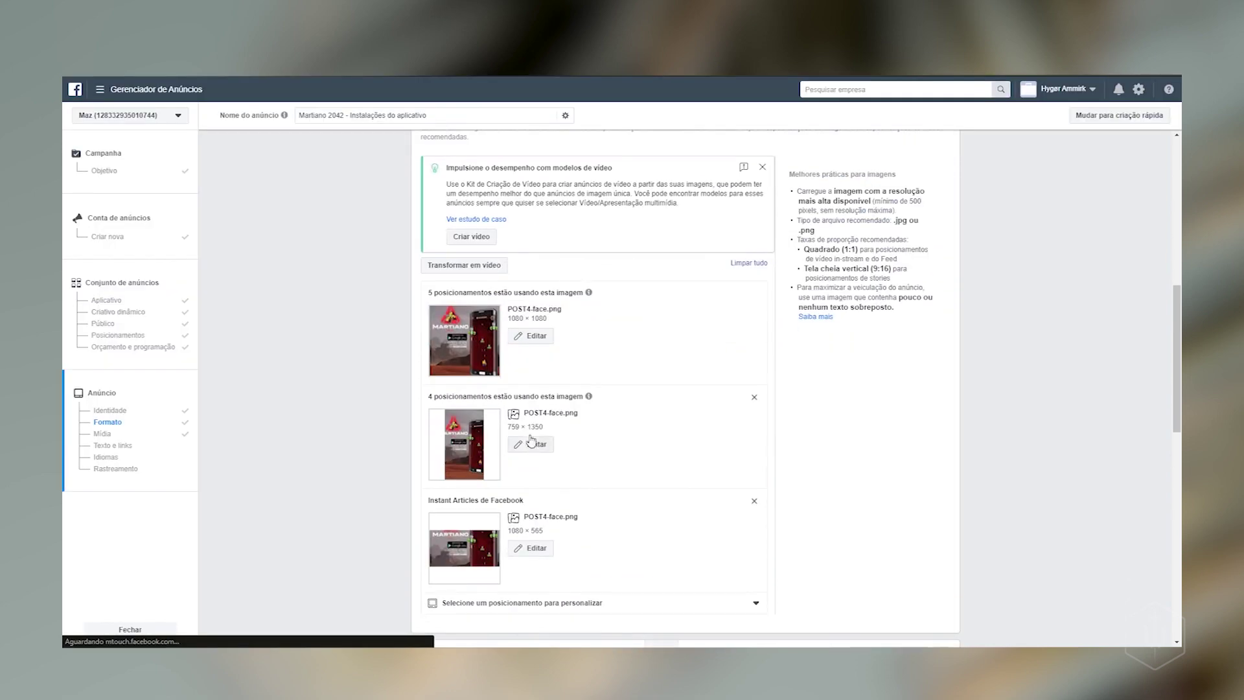
pyautogui.scroll(-2, 505, 382)
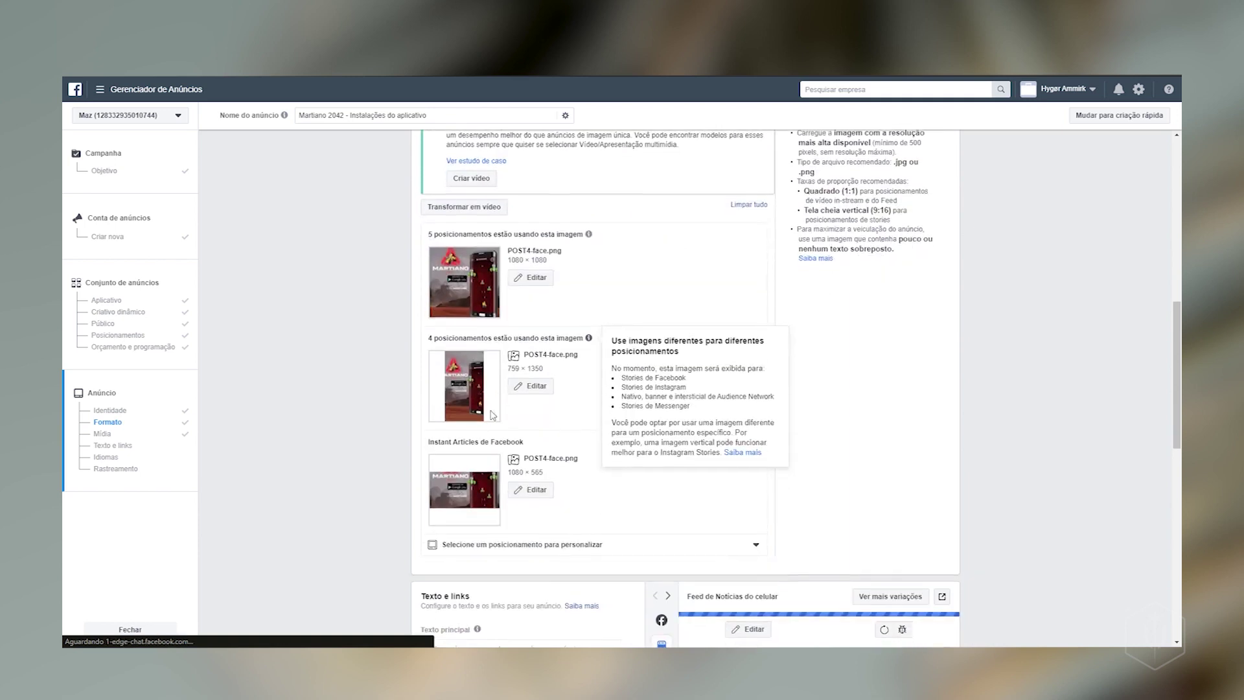
pyautogui.scroll(-1, 487, 411)
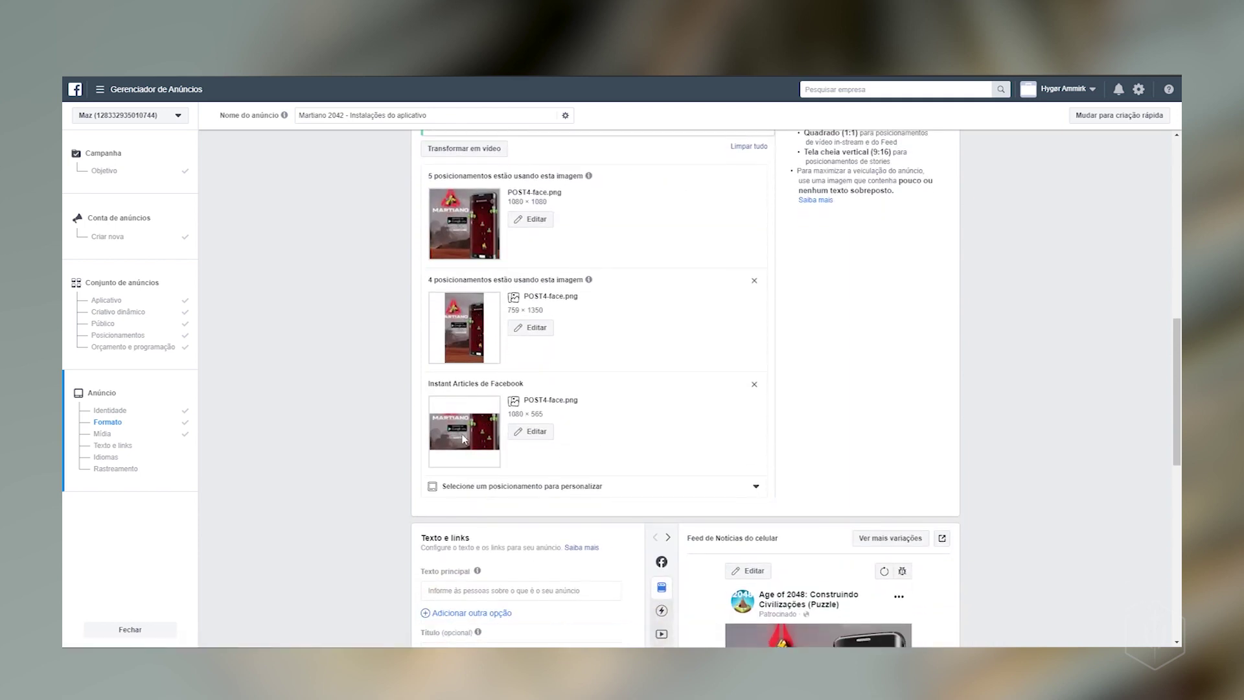
pyautogui.click(754, 387)
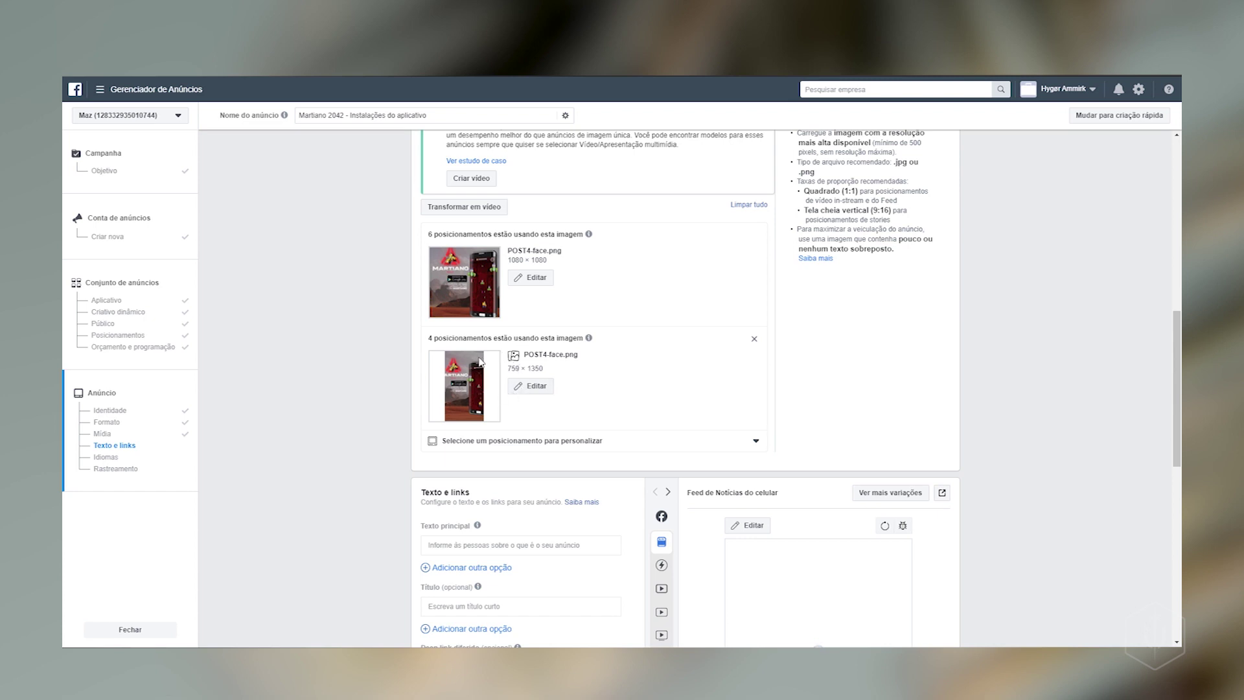
pyautogui.click(529, 390)
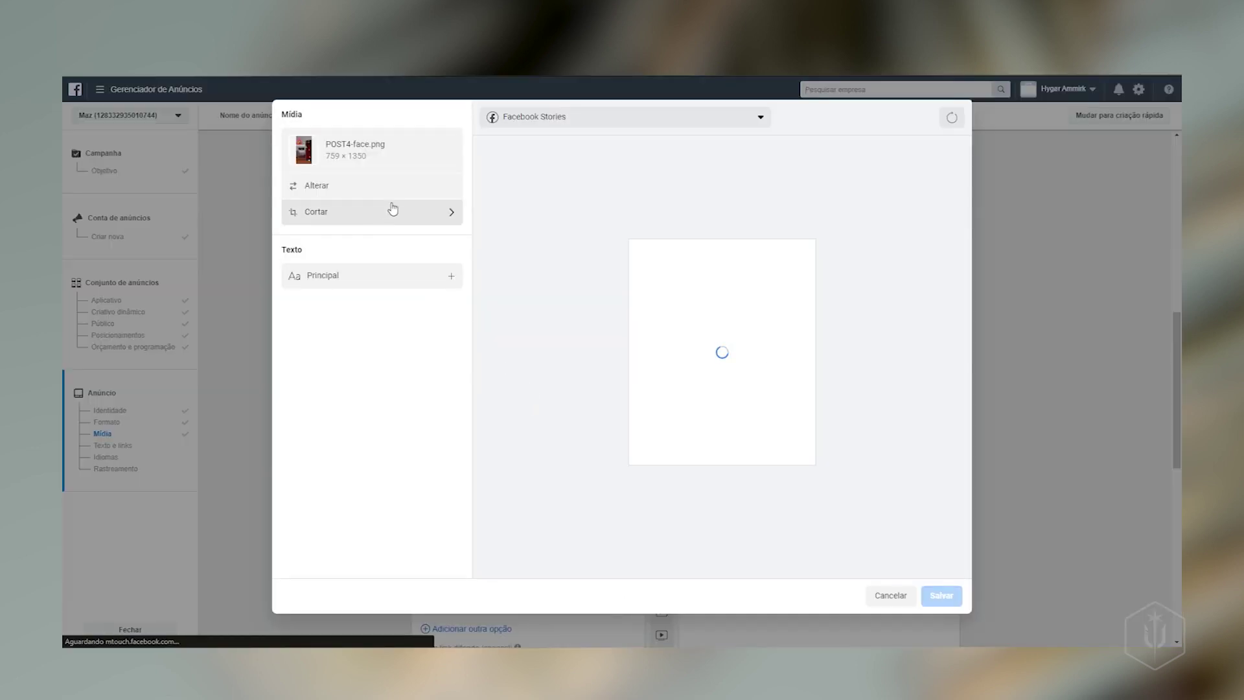
pyautogui.click(386, 188)
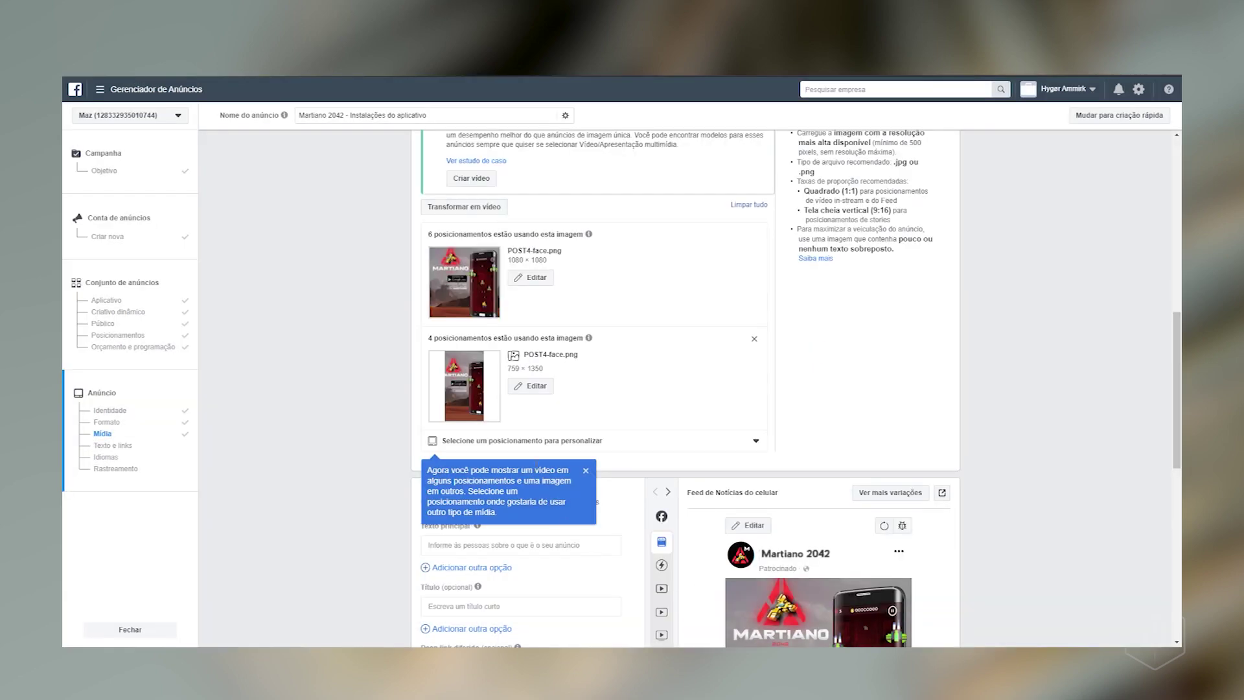
pyautogui.scroll(-3, 756, 347)
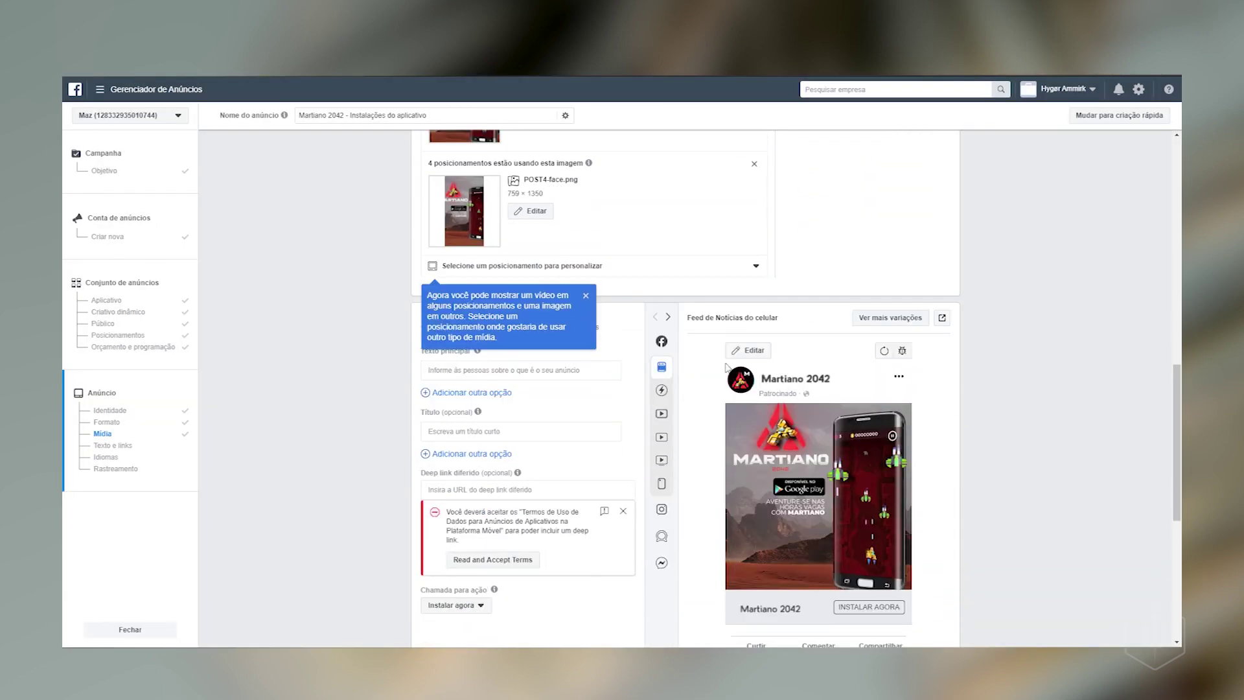
pyautogui.scroll(-1, 763, 365)
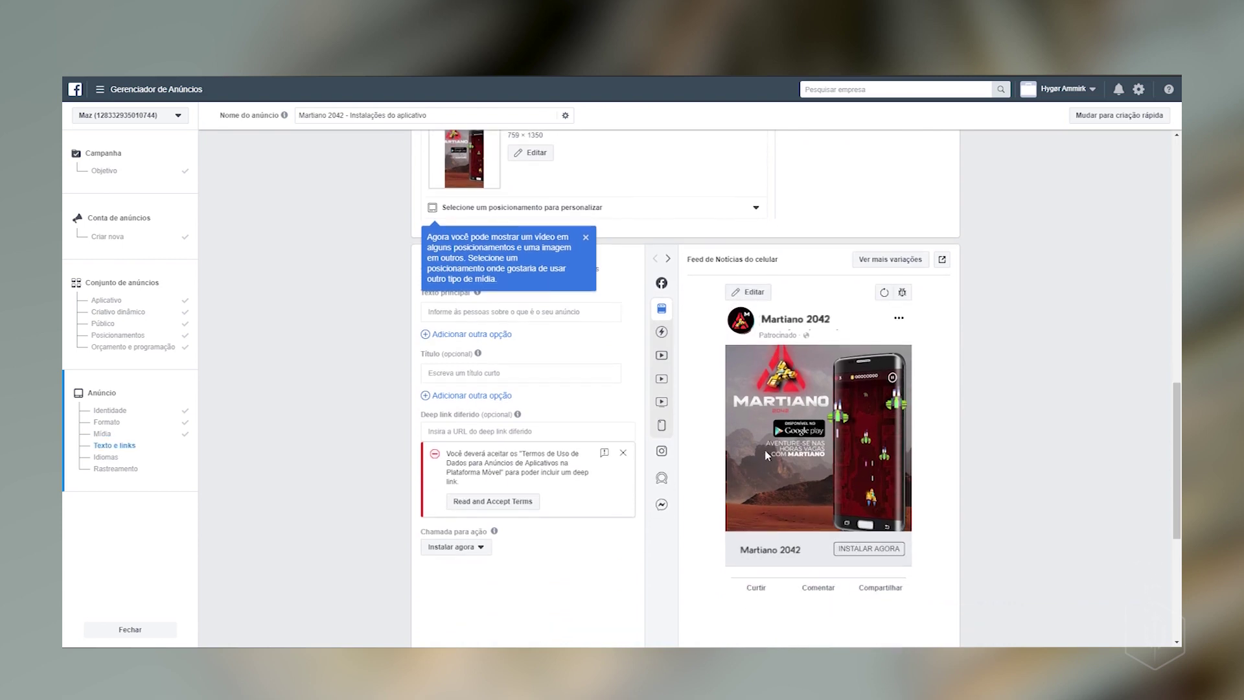
pyautogui.scroll(1, 752, 344)
pyautogui.scroll(-1, 777, 396)
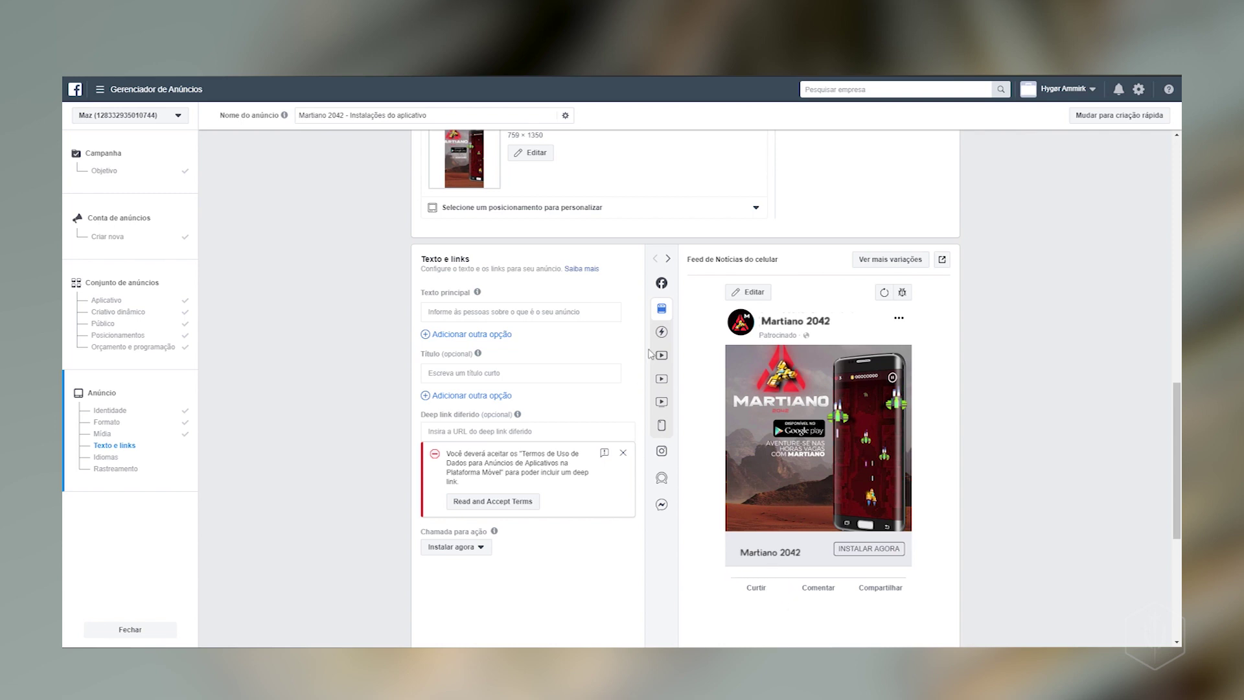
# - Compare the Instant Articles and in-stream video previews, then return to the mobile news feed preview to start the primary text
pyautogui.moveTo(662, 355)
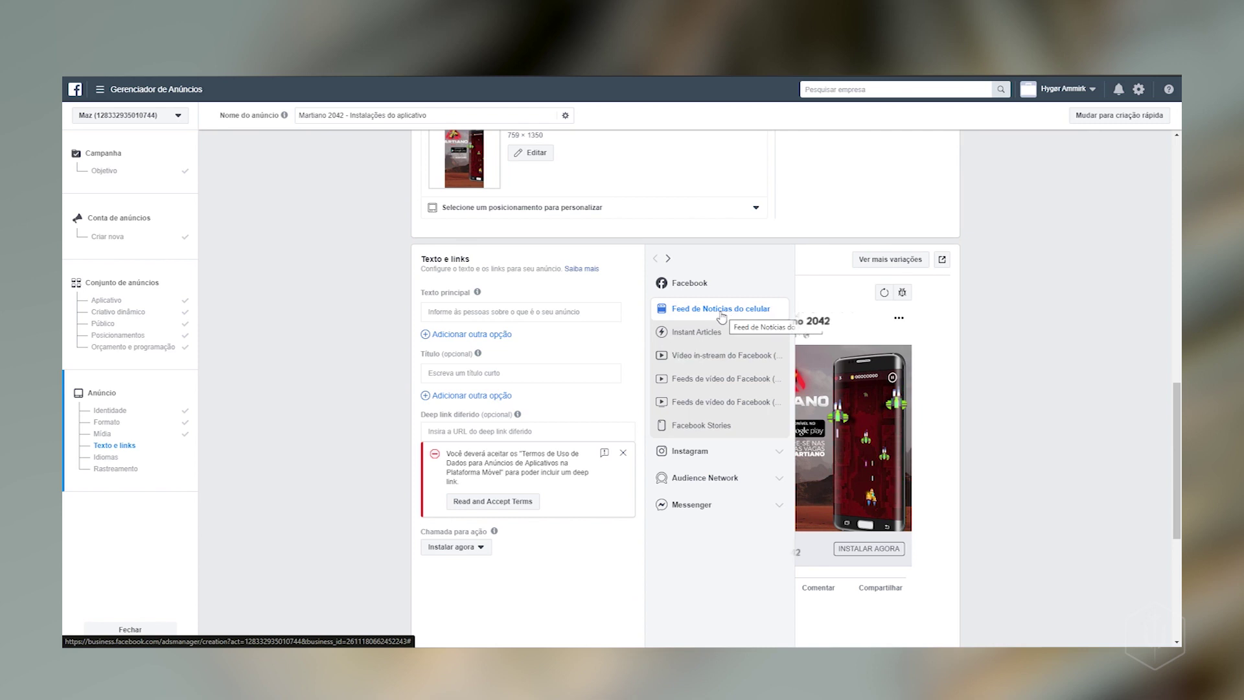
pyautogui.click(734, 343)
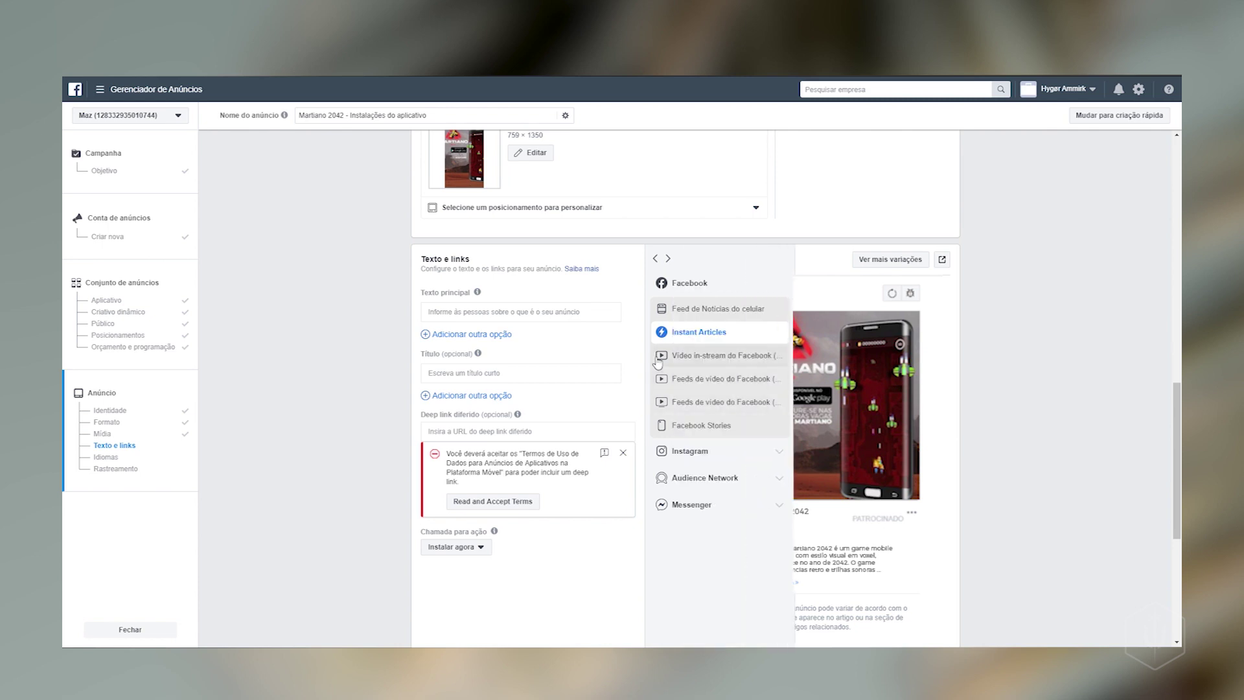
pyautogui.click(688, 358)
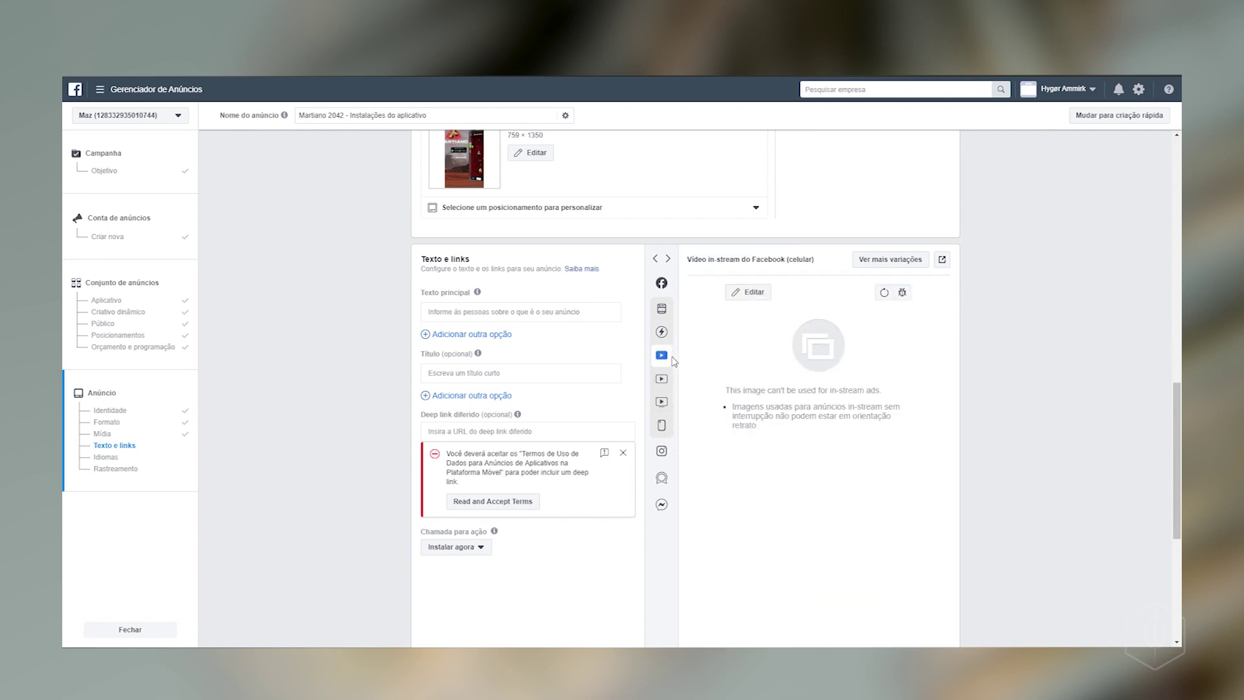
pyautogui.moveTo(674, 333)
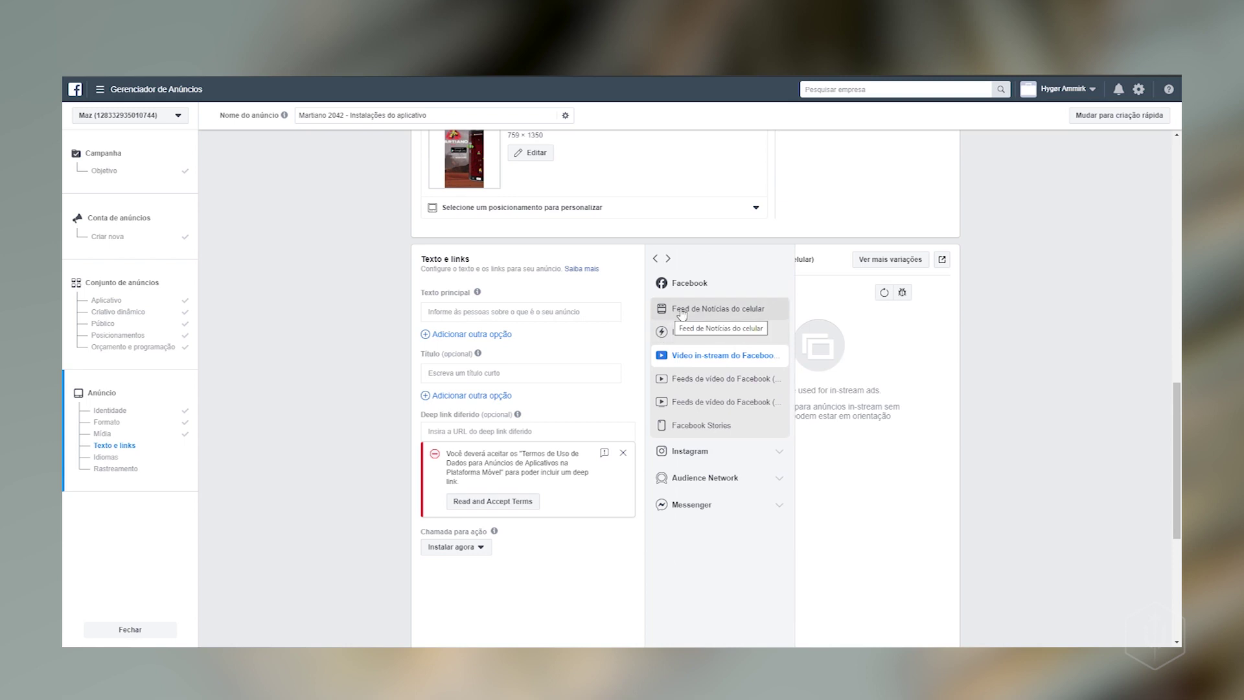
pyautogui.click(683, 311)
pyautogui.click(507, 314)
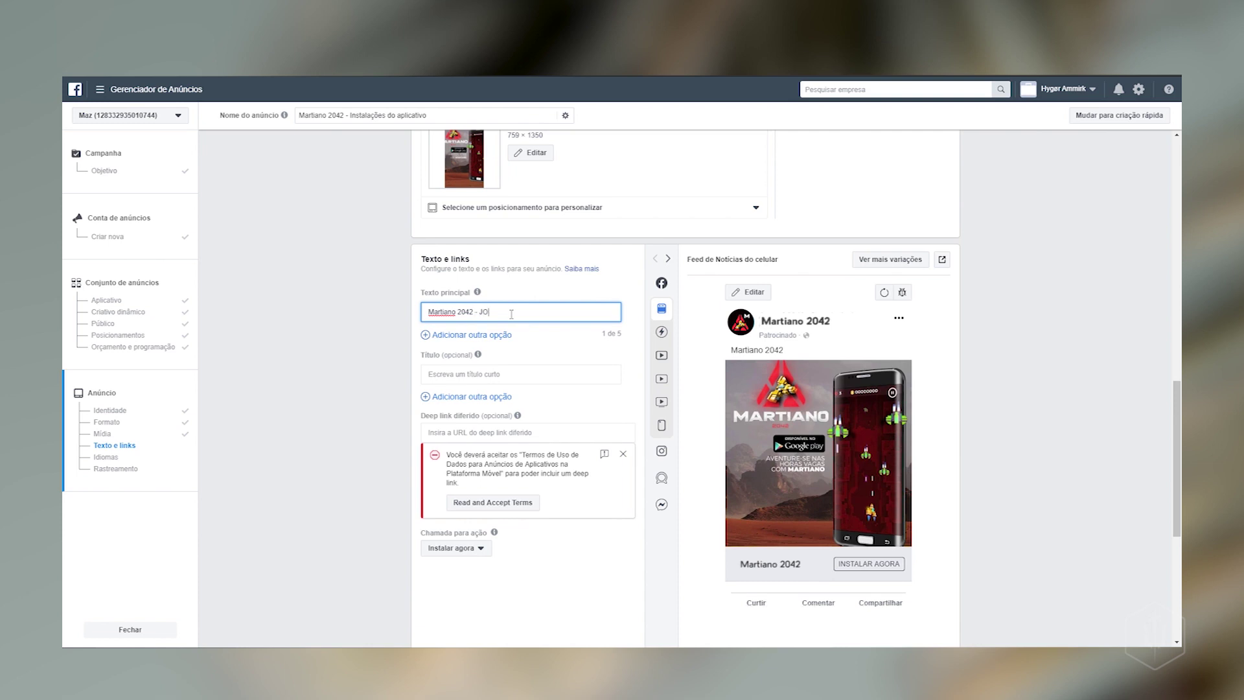
# - Finish the primary text as 'Martiano 2042 - Jogue Agora' and paste it as the headline
pyautogui.press('BackSpace')
pyautogui.press('BackSpace')
pyautogui.press('BackSpace')
pyautogui.click(535, 357)
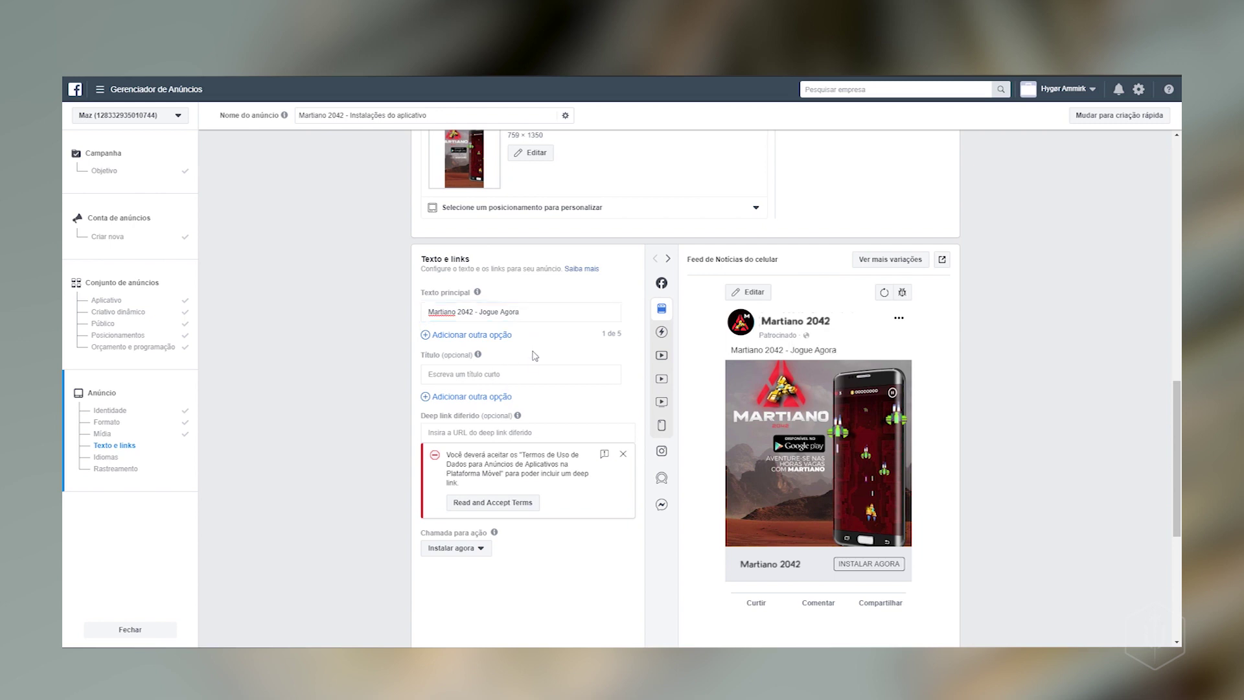
pyautogui.click(514, 373)
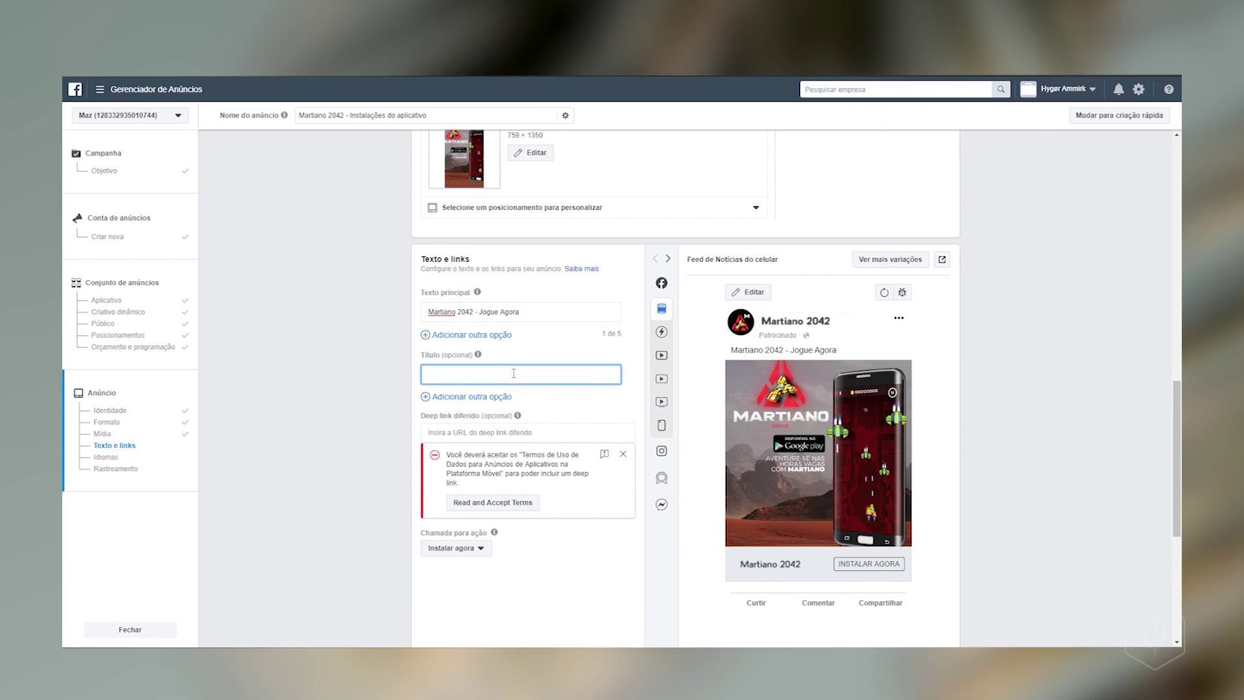
pyautogui.tripleClick(546, 309)
pyautogui.hotkey('ctrl', 'c')
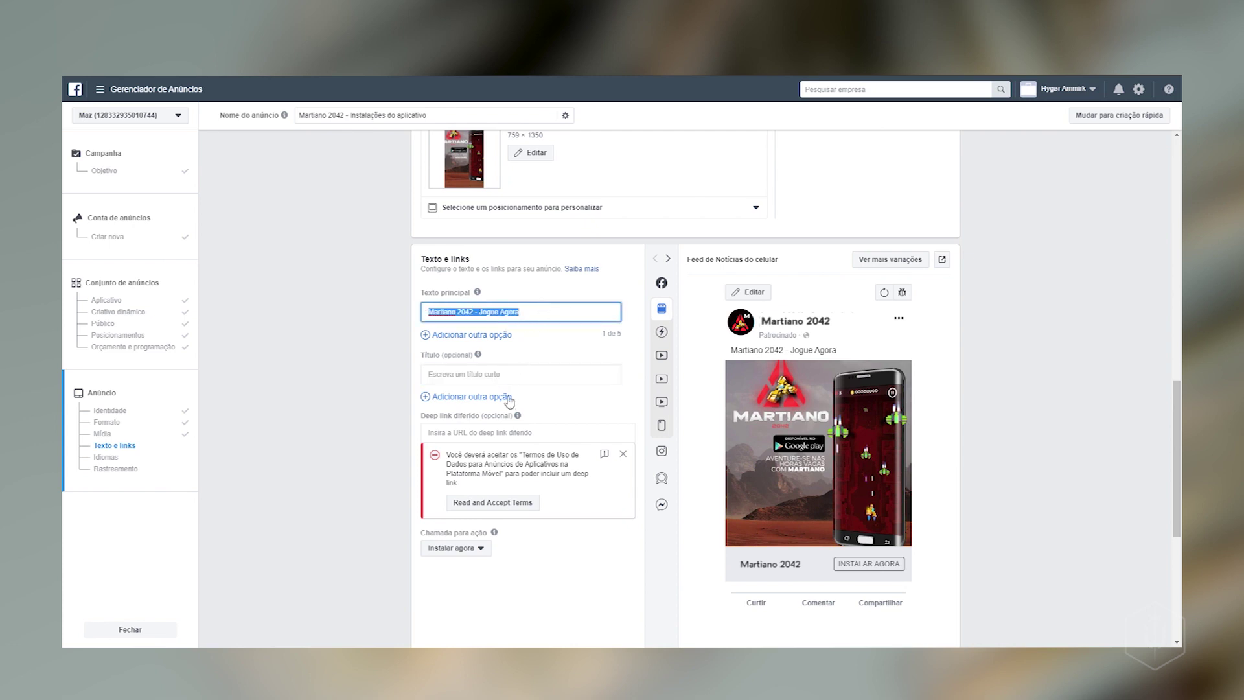
pyautogui.click(512, 374)
pyautogui.hotkey('ctrl', 'v')
# - Replace the primary text with 'Uma odisseia no espaço contada por um Game Retrô'
pyautogui.moveTo(522, 416)
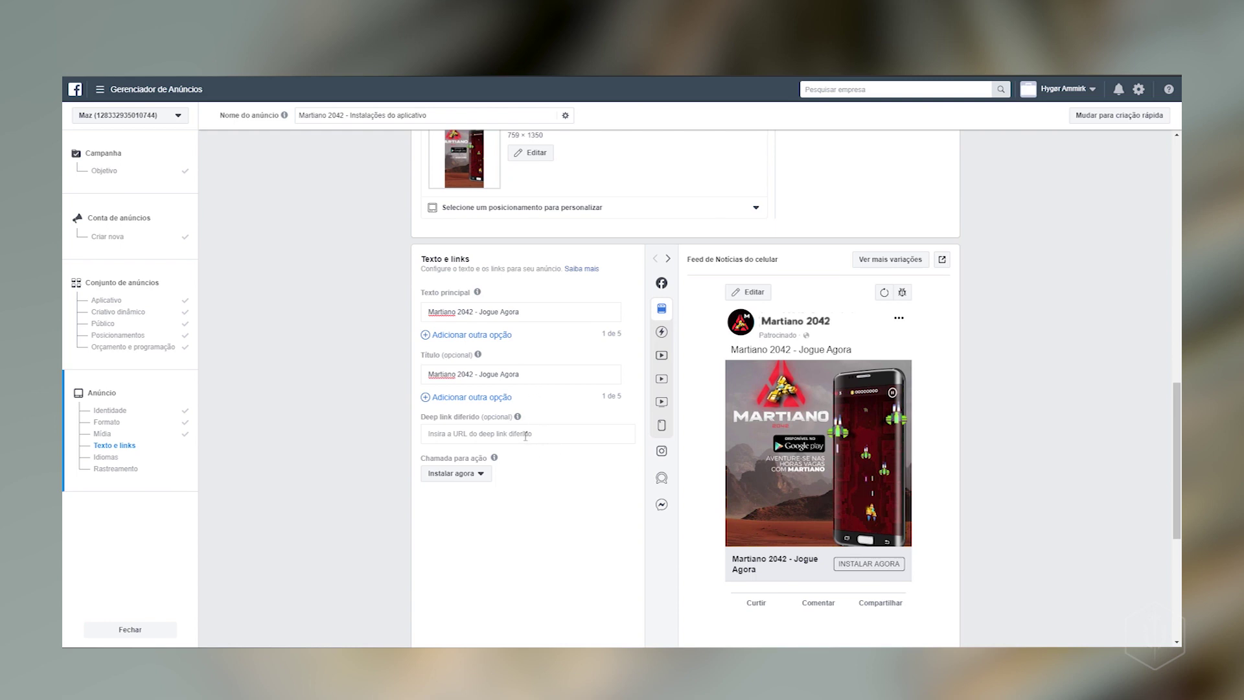
pyautogui.click(492, 312)
pyautogui.hotkey('ctrl', 'a')
pyautogui.write('Uma odisseia no espaço contada por um Game Retrô')
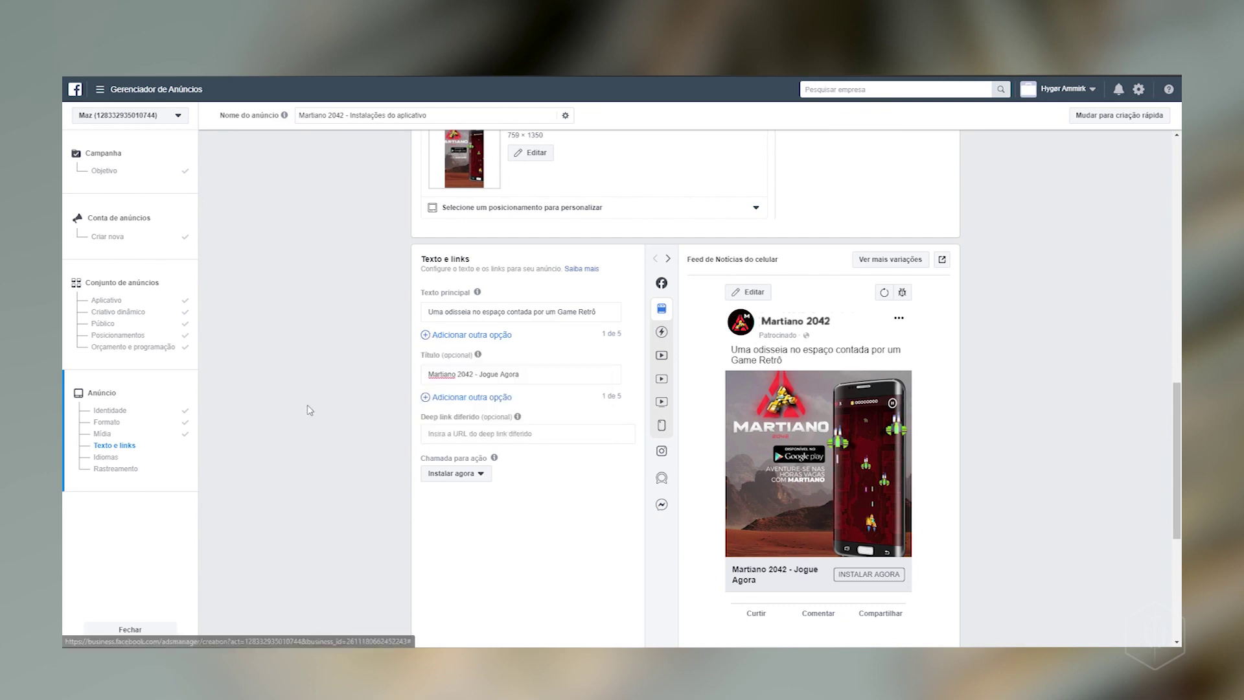
pyautogui.click(464, 435)
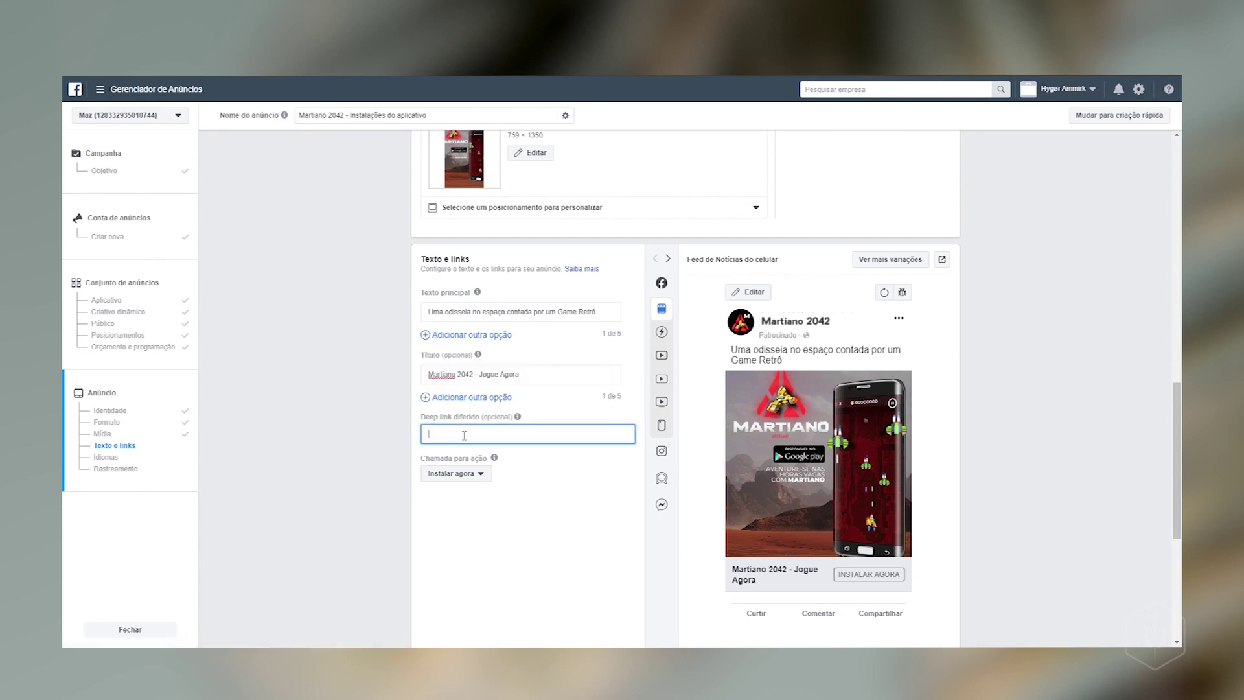
# - Change the call to action from Instalar agora to Jogar
pyautogui.click(470, 480)
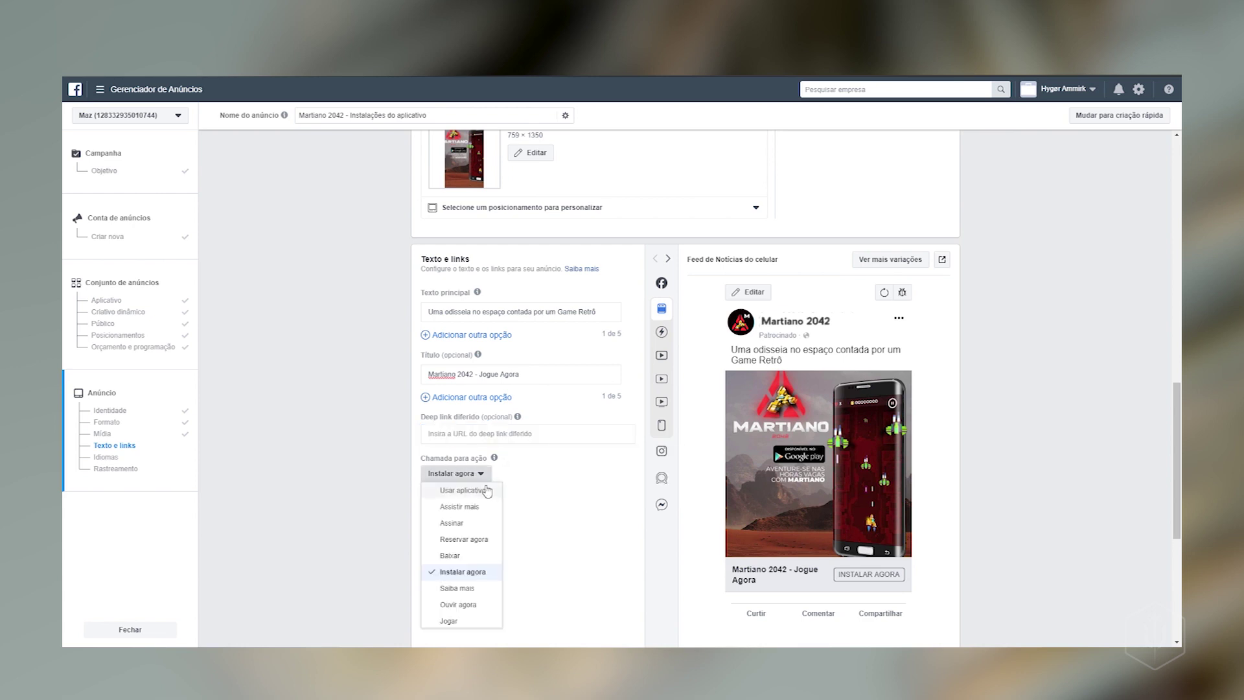
pyautogui.scroll(-2, 465, 570)
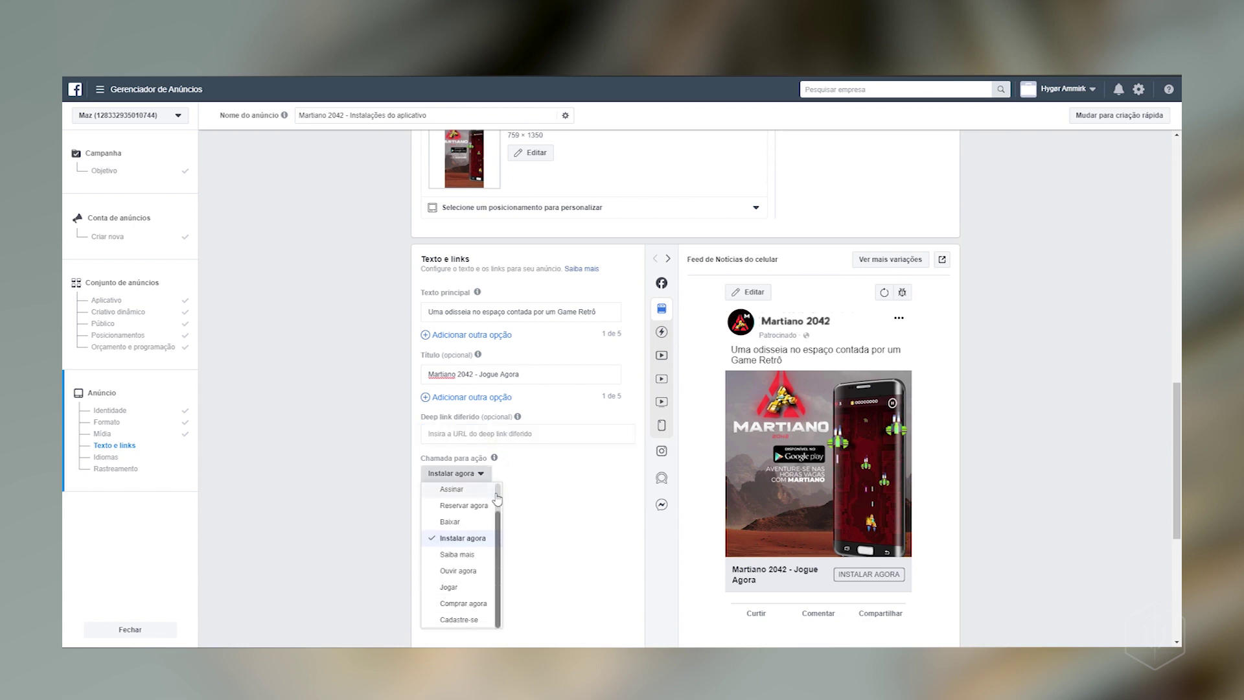
pyautogui.click(454, 591)
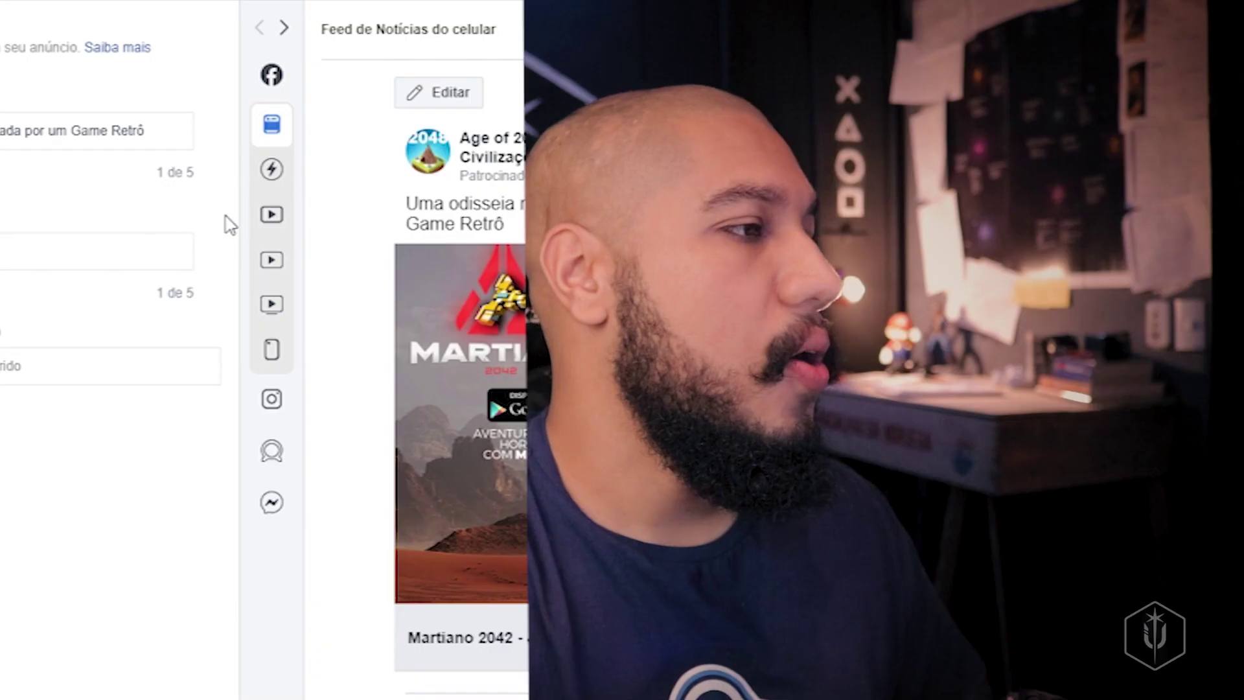
# - Expand the Audience Network placements in the placement list
pyautogui.moveTo(661, 339)
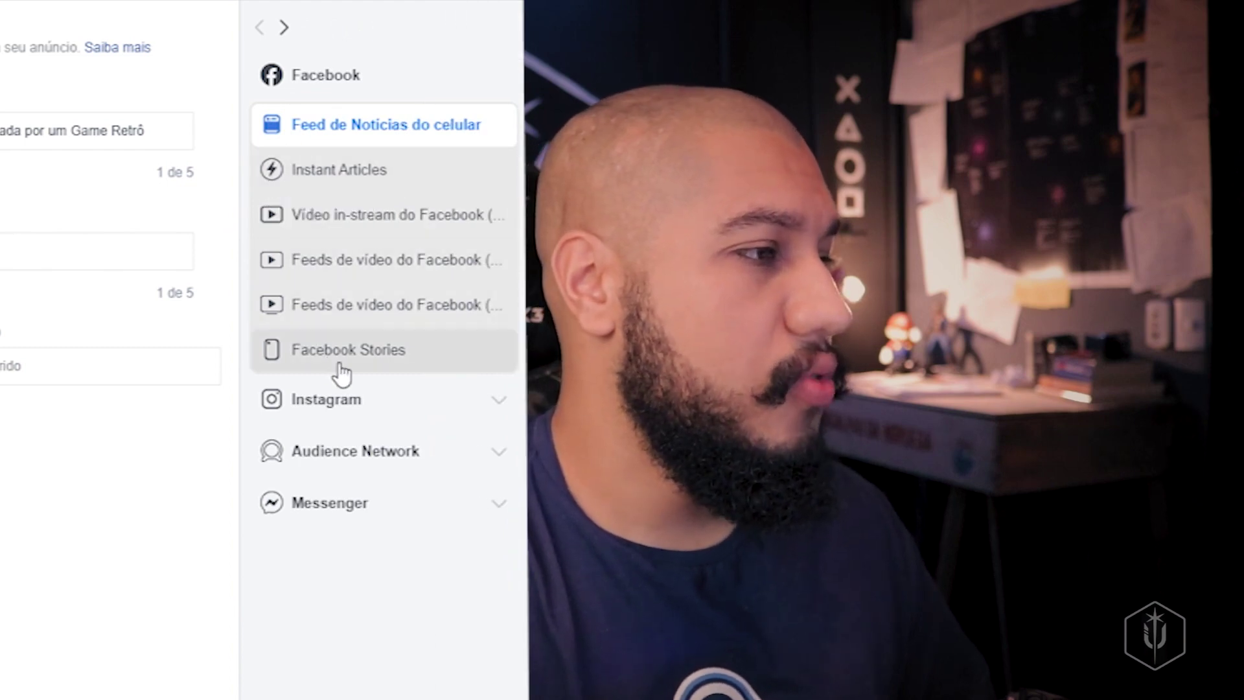
pyautogui.click(453, 464)
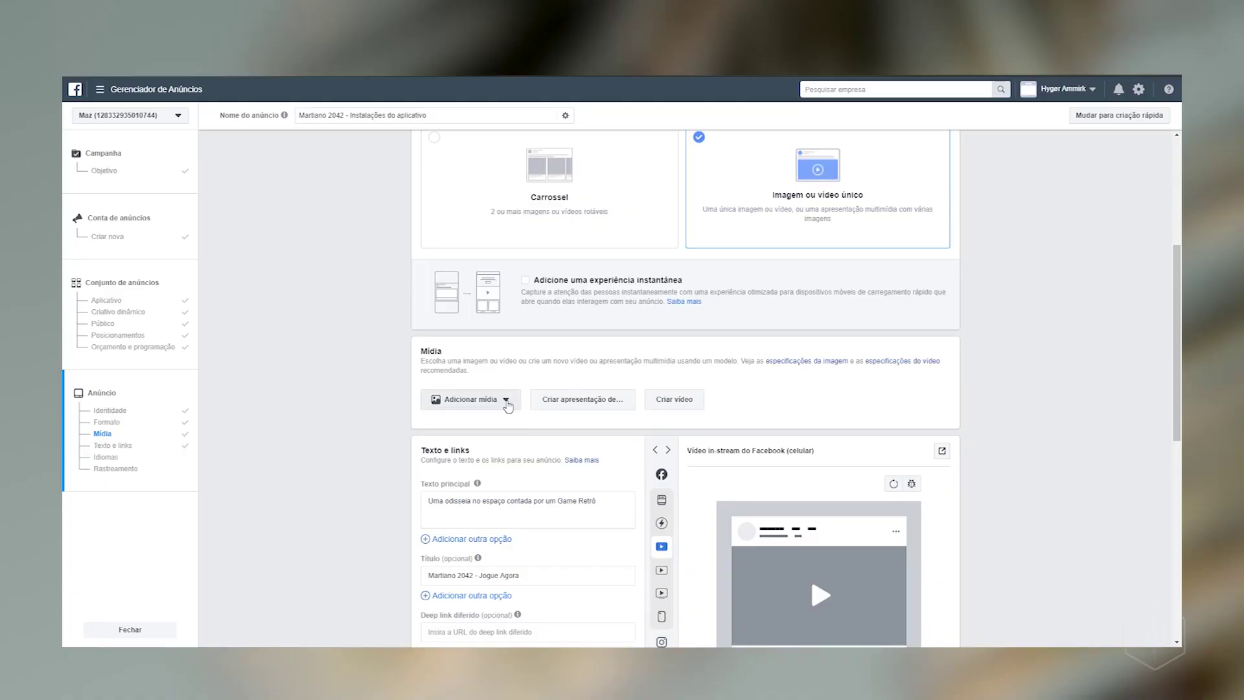
# - Upload GAMEPLAY.mp4 from the computer as the ad's video
pyautogui.click(506, 400)
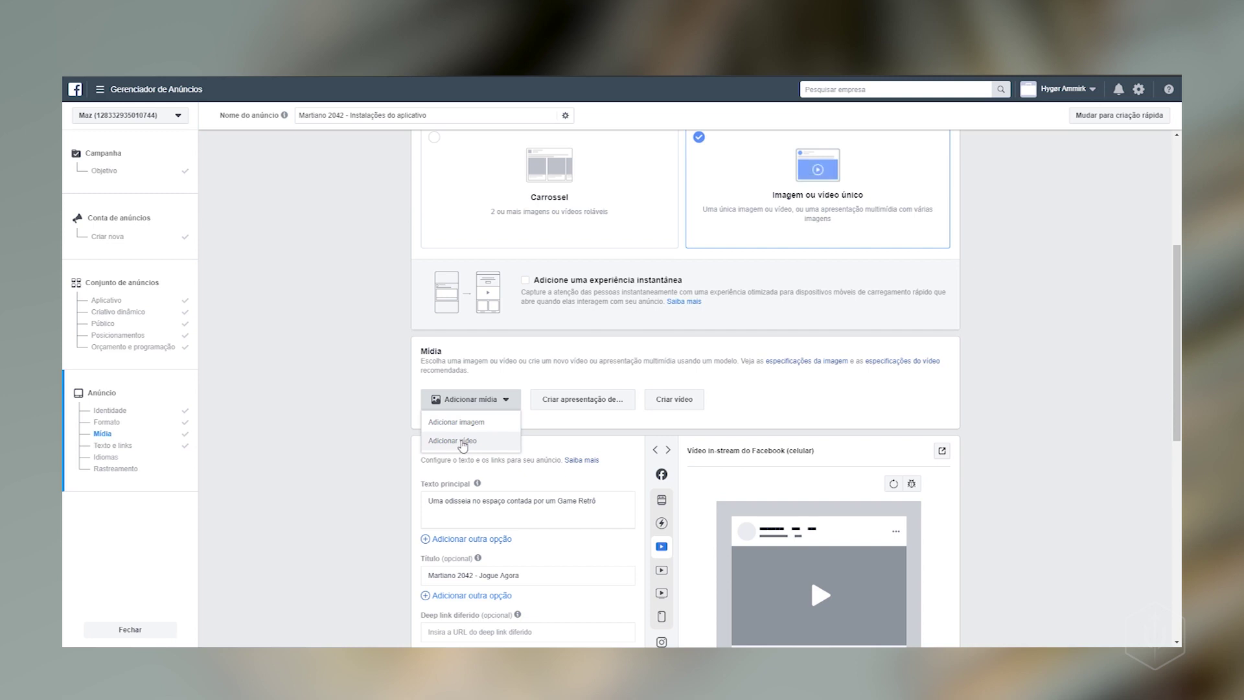
pyautogui.click(476, 445)
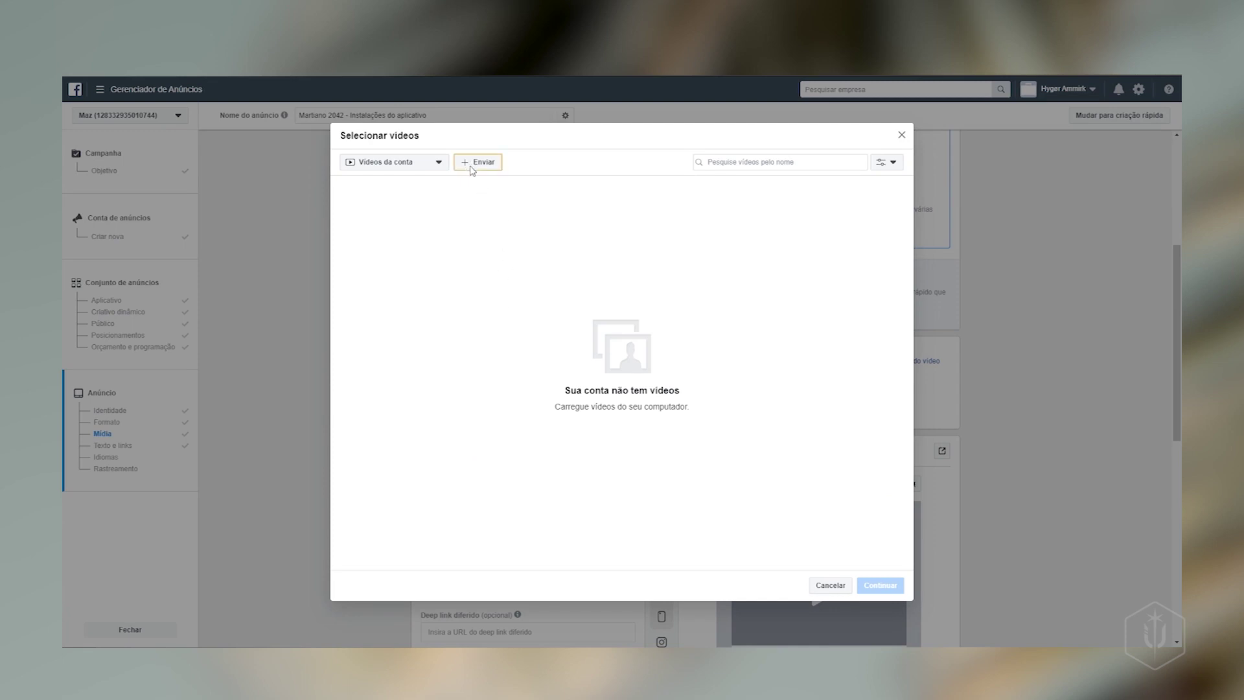
pyautogui.click(472, 168)
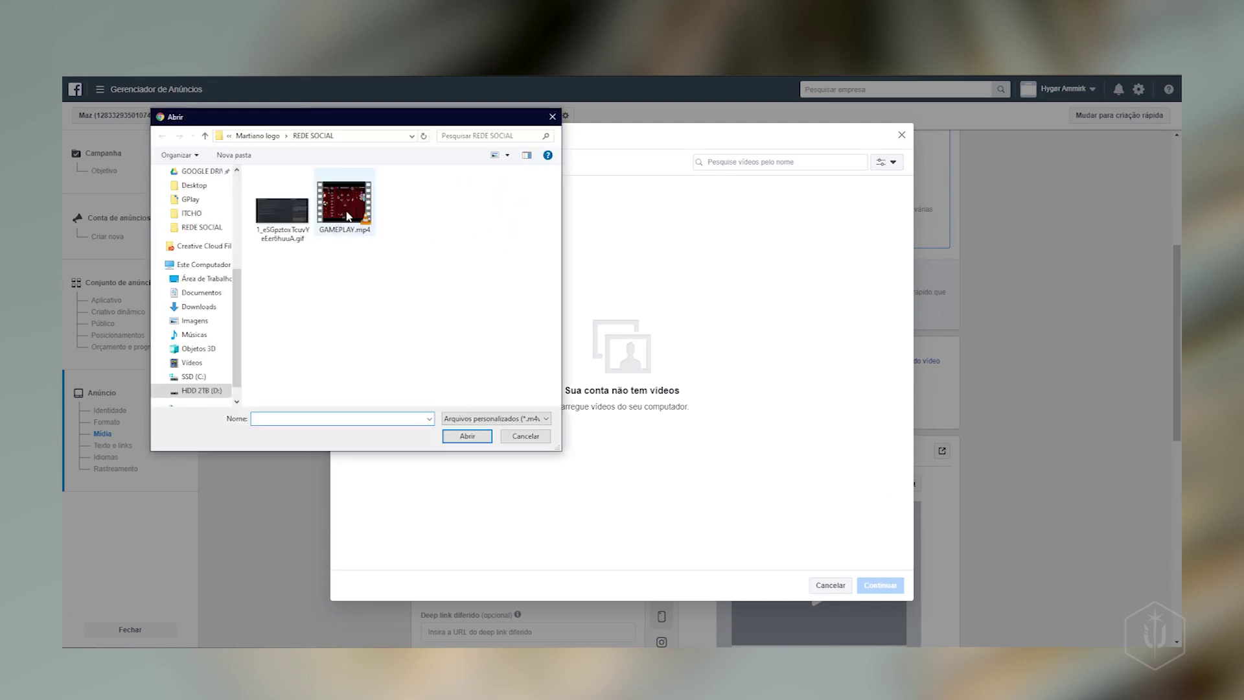
pyautogui.click(348, 216)
pyautogui.click(467, 436)
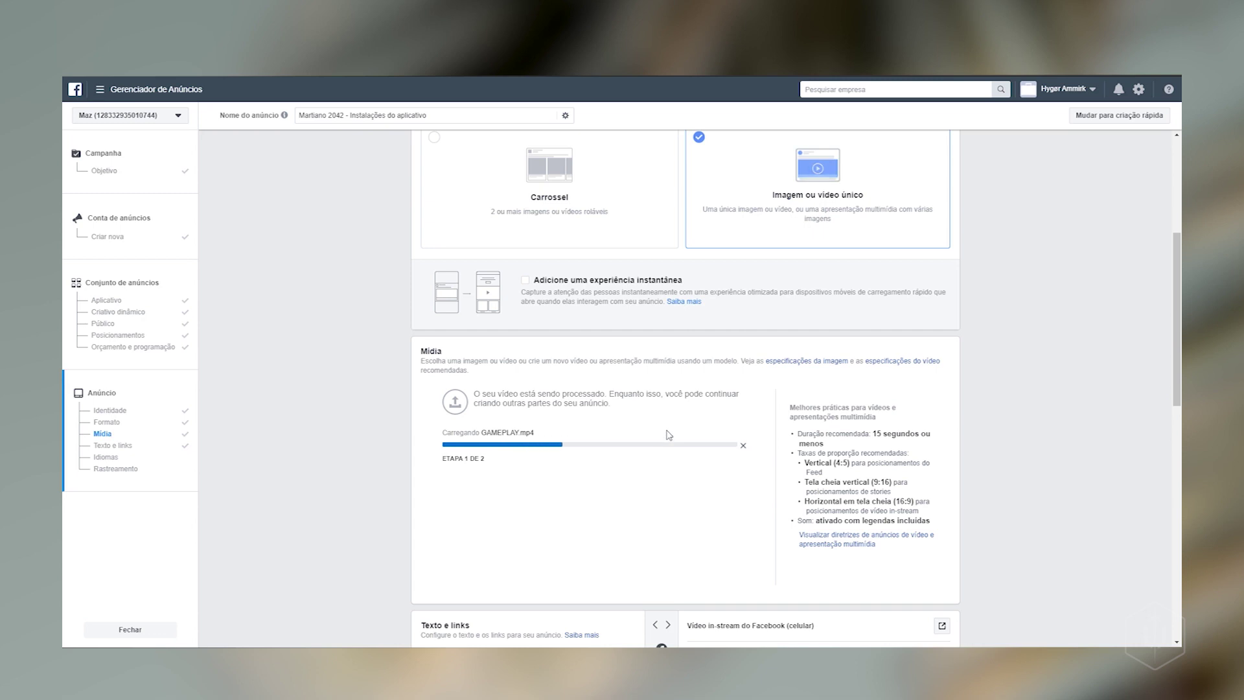
# - Check the uploaded 1440 × 810 video across its 12 placements and open it for editing
pyautogui.scroll(-3, 713, 447)
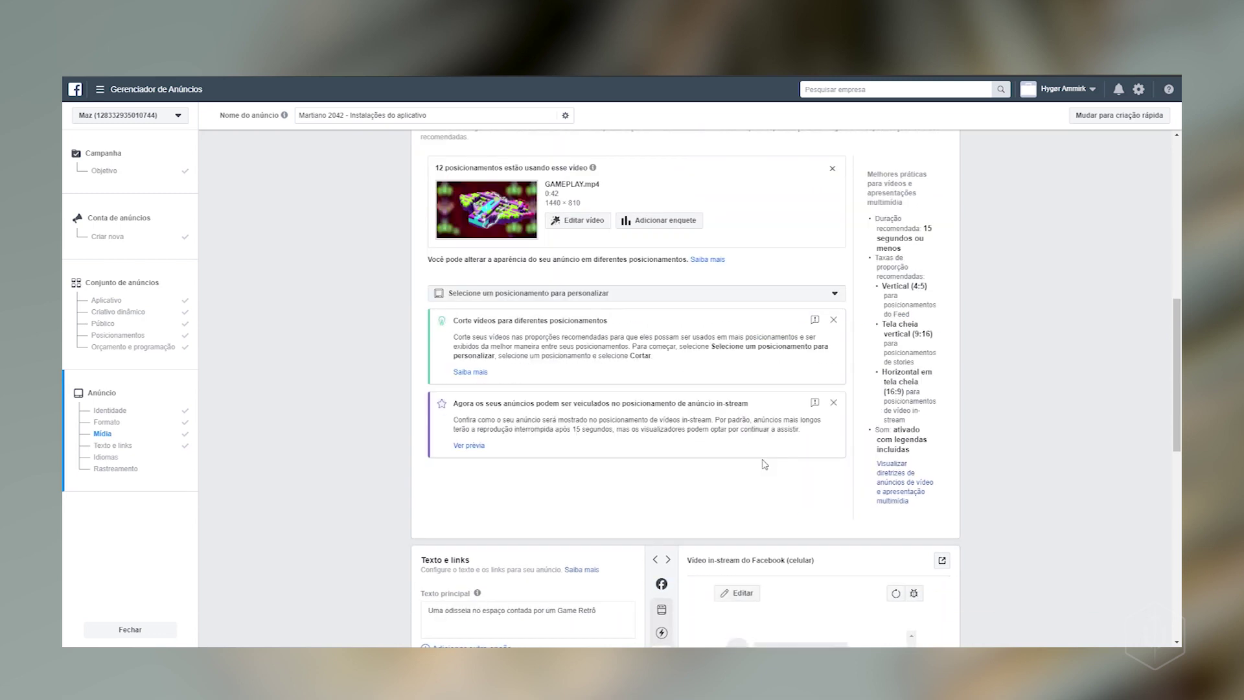
pyautogui.scroll(2, 555, 337)
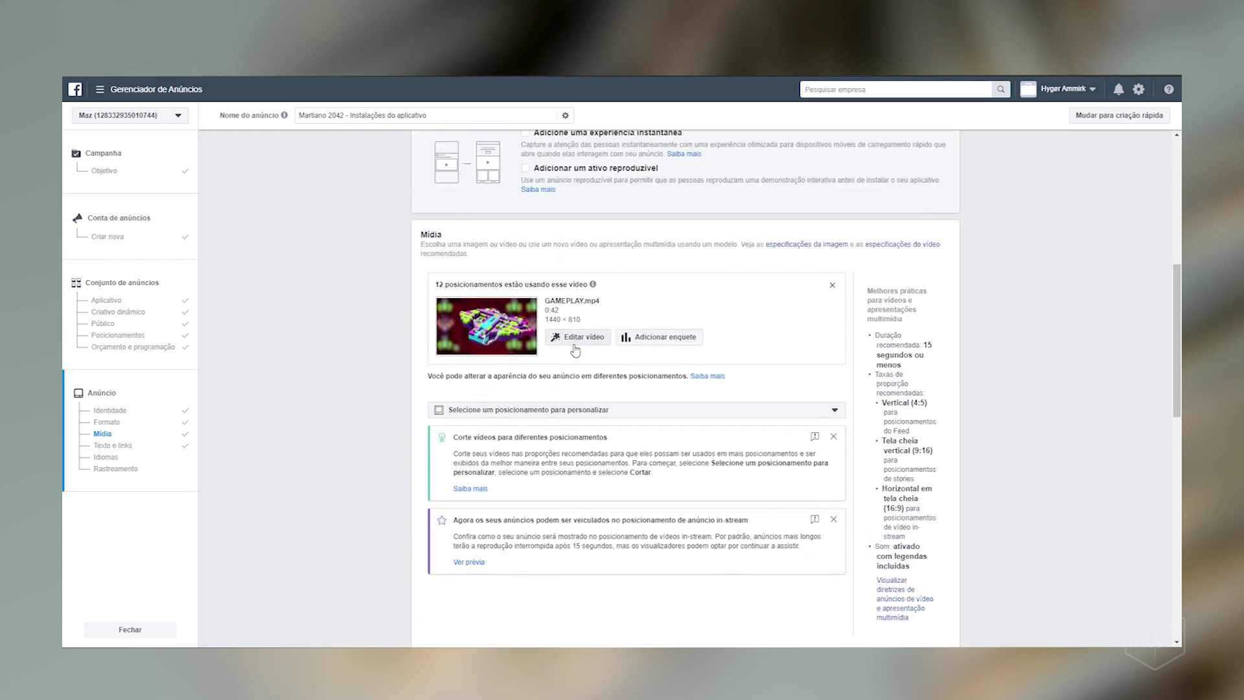
pyautogui.scroll(-6, 713, 329)
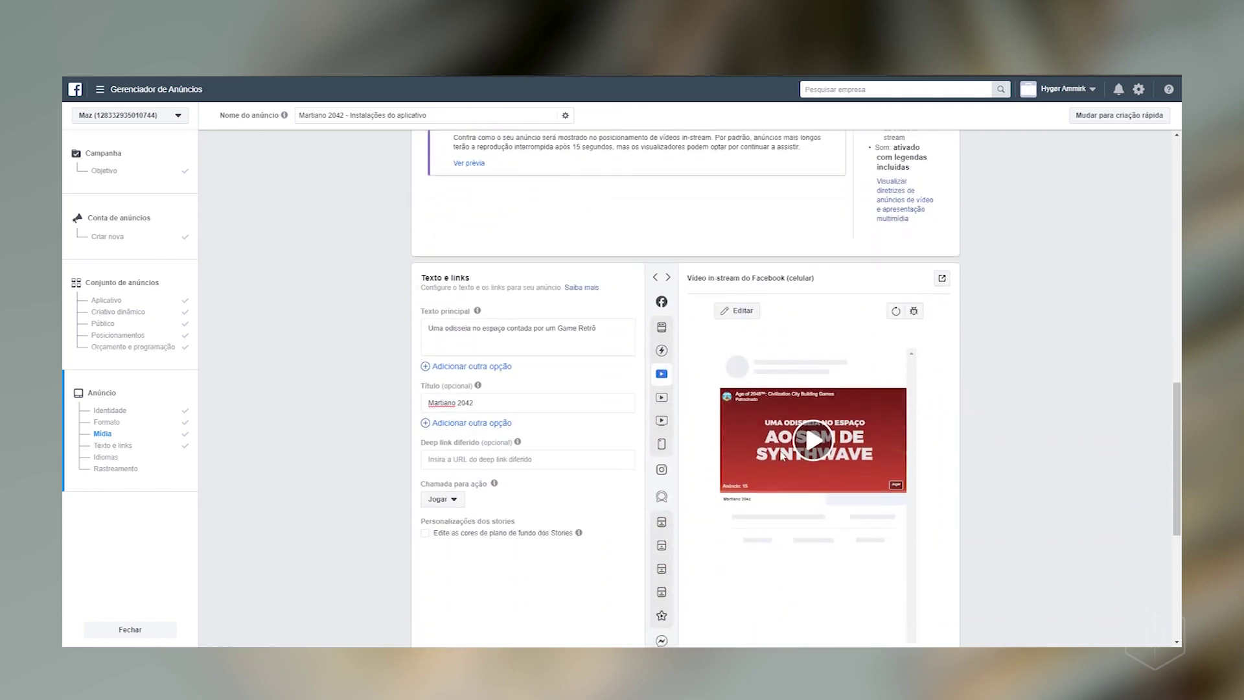
pyautogui.scroll(4, 811, 421)
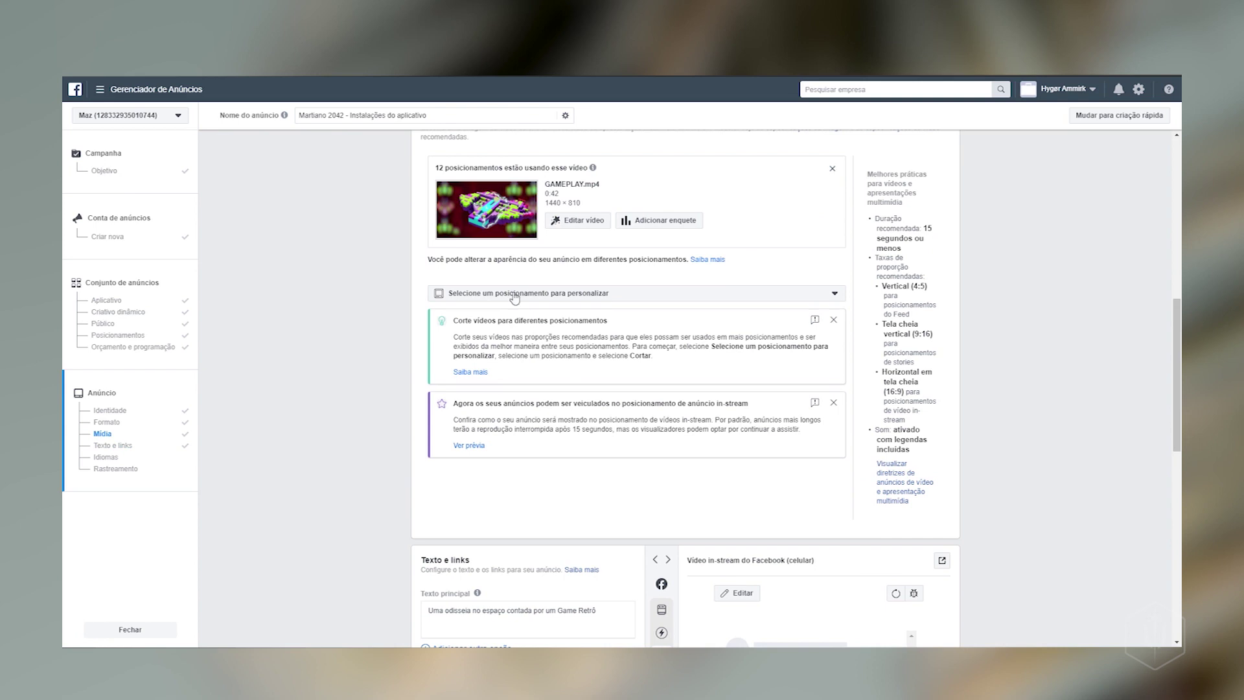
pyautogui.click(579, 223)
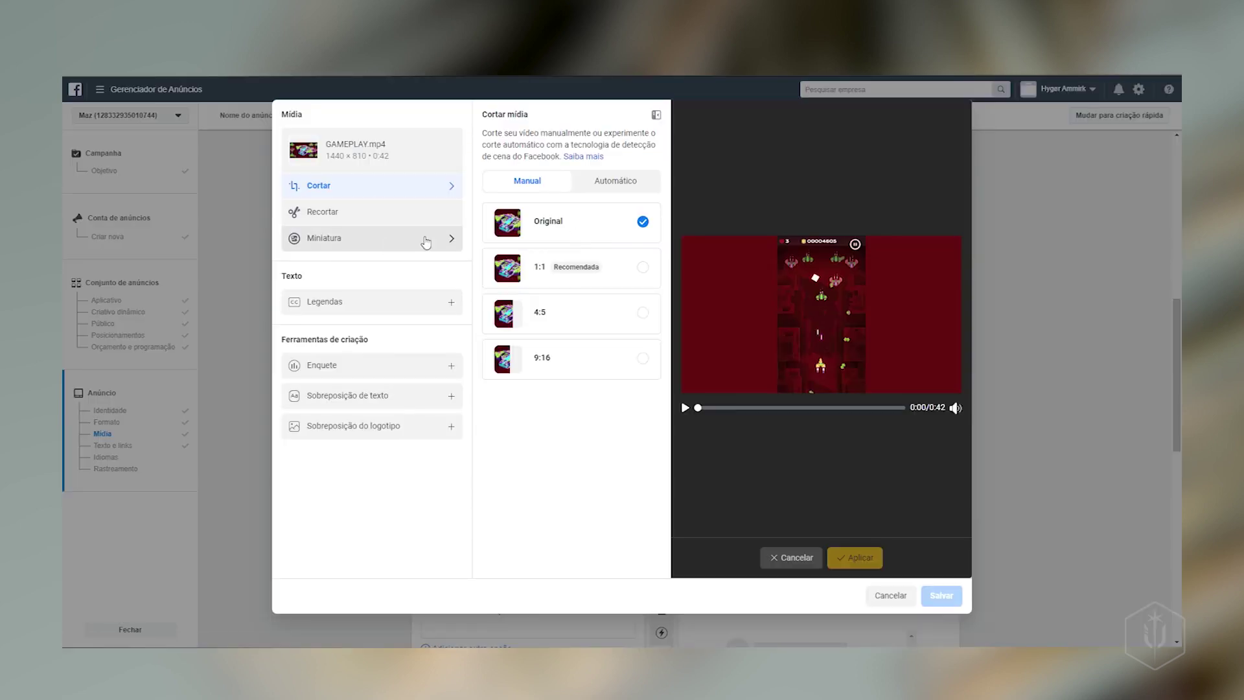
# - Switch the video thumbnail to Personalizado and try the MARTIANO frames
pyautogui.click(390, 242)
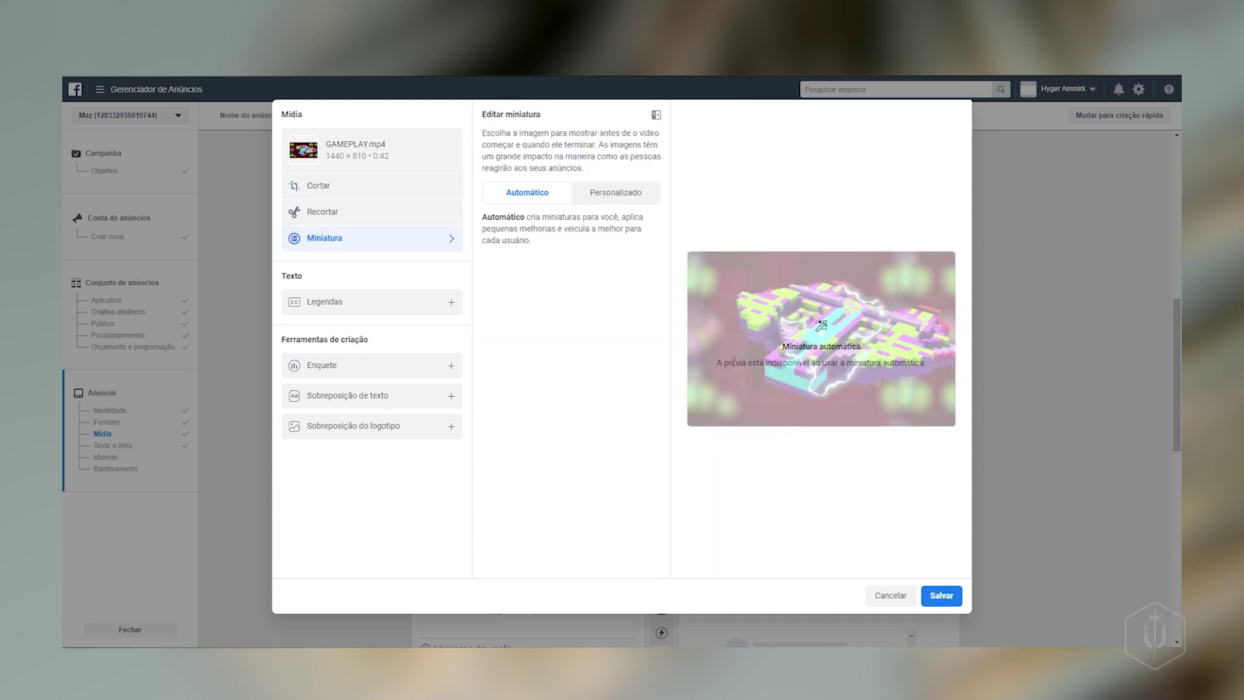
pyautogui.click(617, 194)
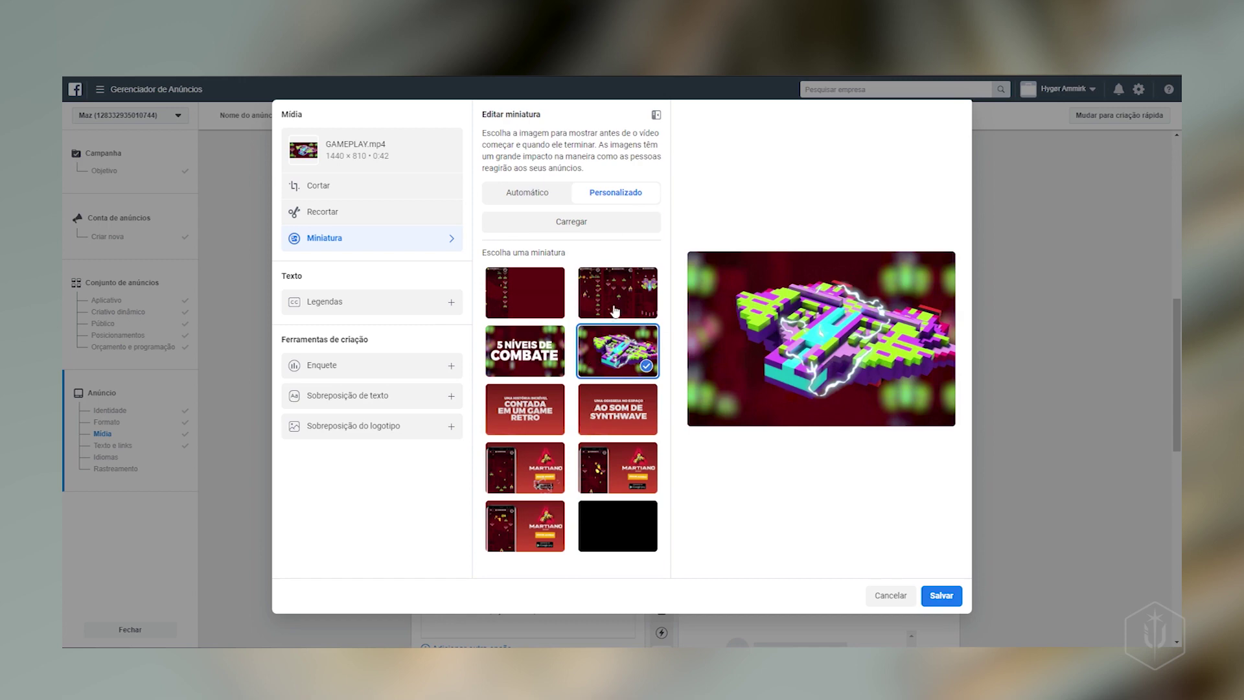
pyautogui.click(631, 483)
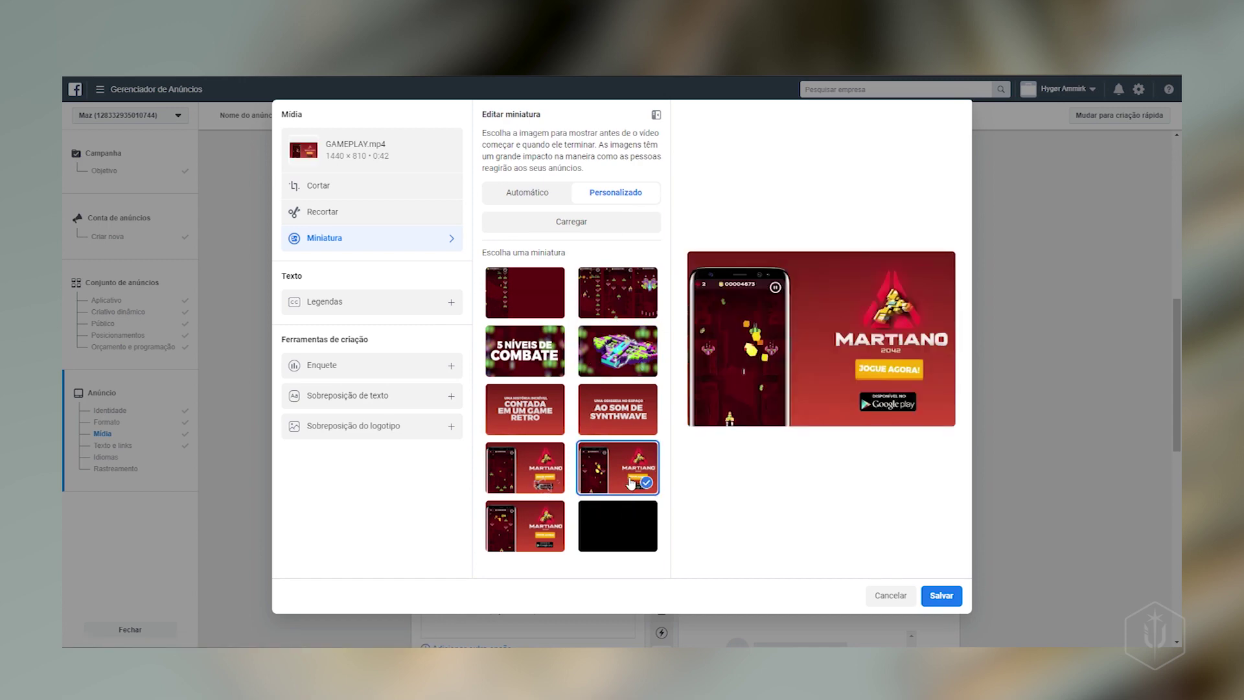
pyautogui.click(546, 473)
# - Upload BANNER.jpg from the computer and use it as the video's thumbnail
pyautogui.click(571, 221)
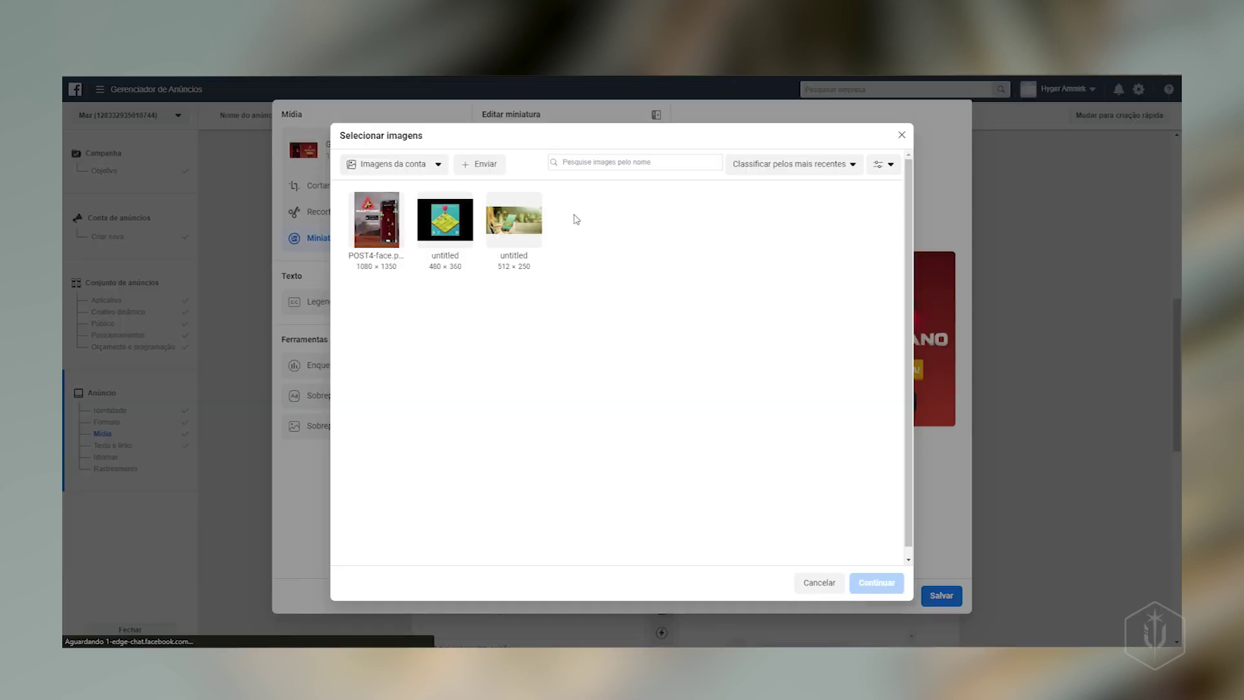
pyautogui.click(490, 171)
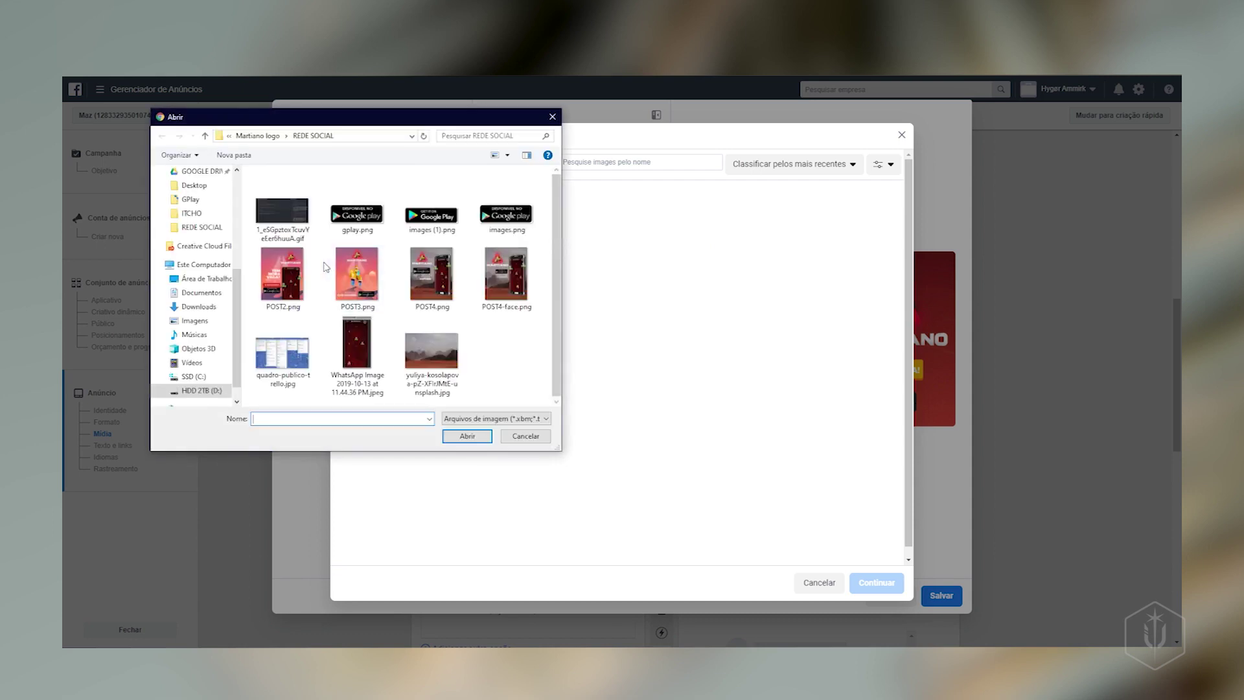
pyautogui.doubleClick(455, 256)
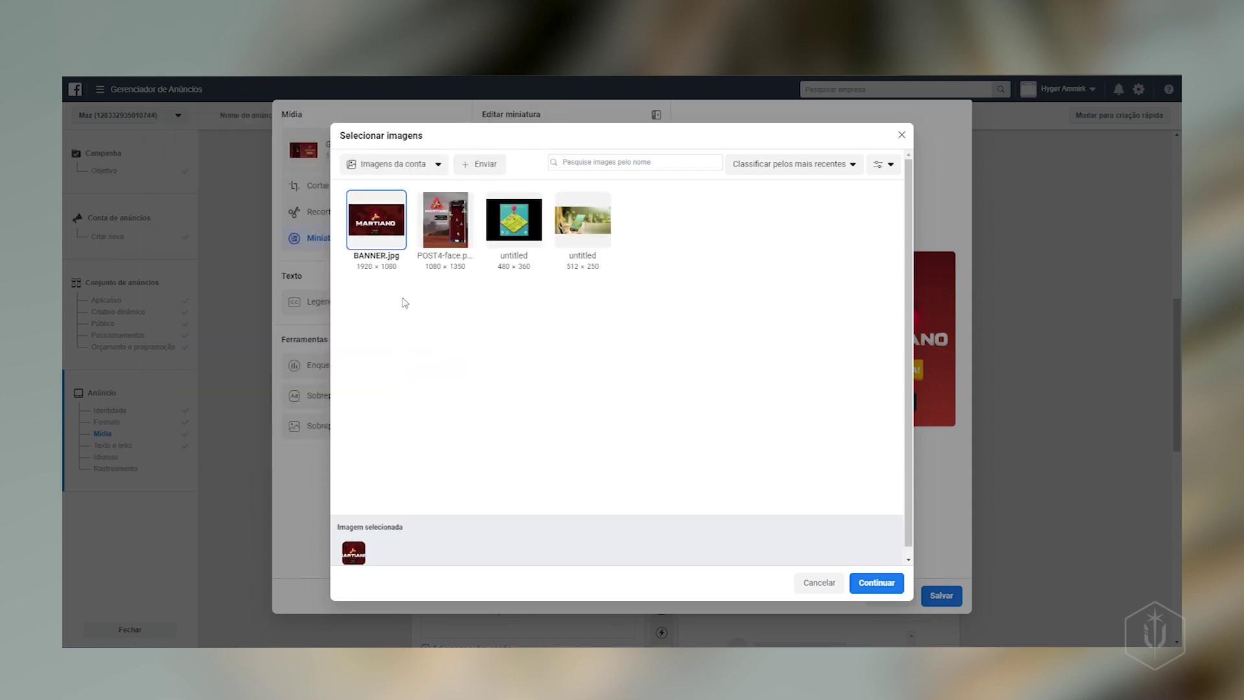
pyautogui.click(886, 587)
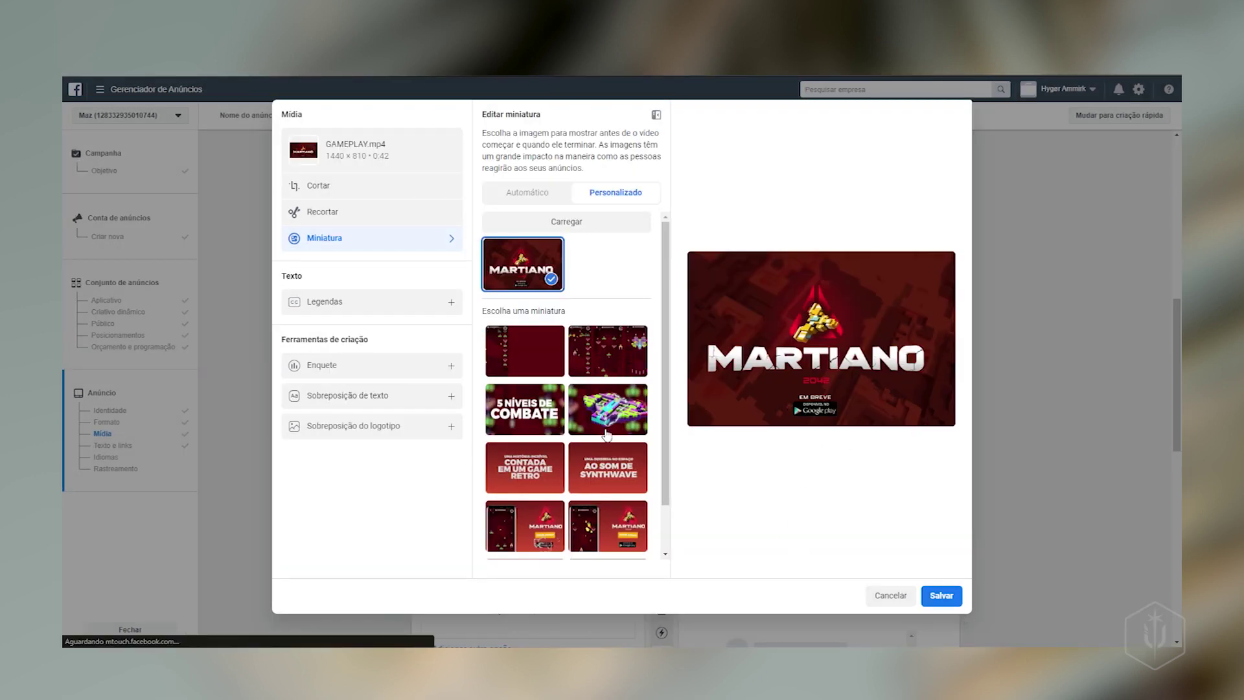
pyautogui.scroll(-2, 599, 410)
pyautogui.click(607, 478)
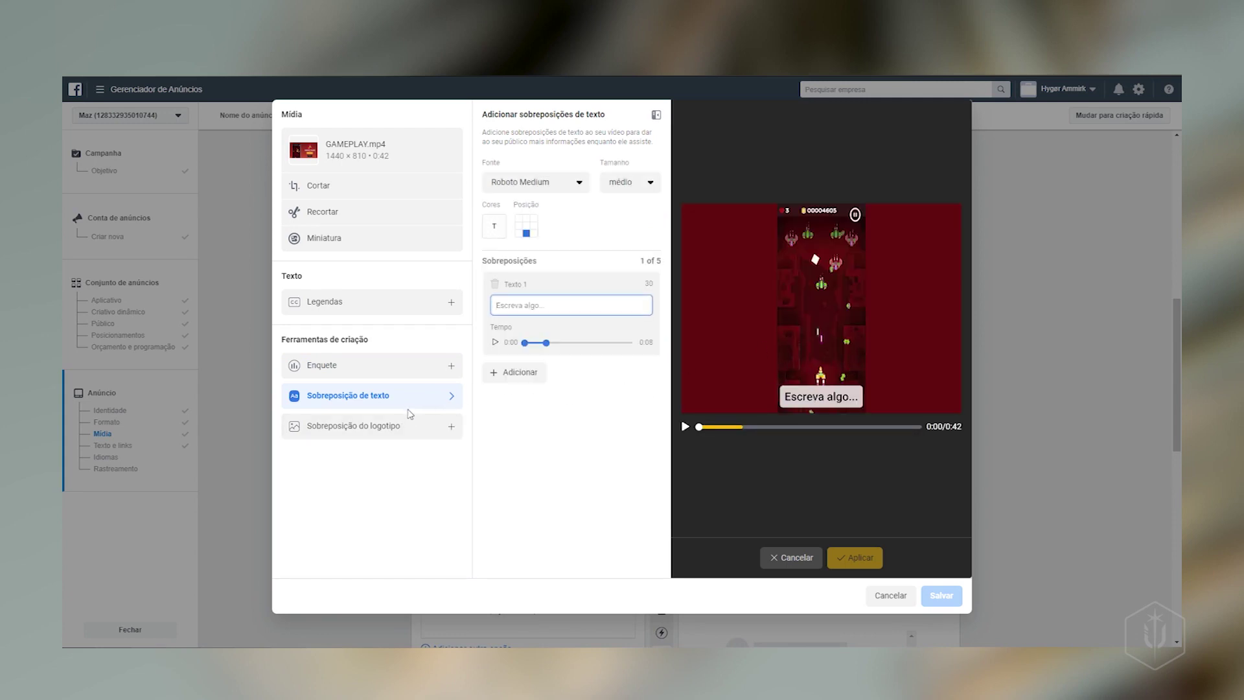
# - Look over the logo overlay options, then cancel out of the video editor
pyautogui.click(380, 438)
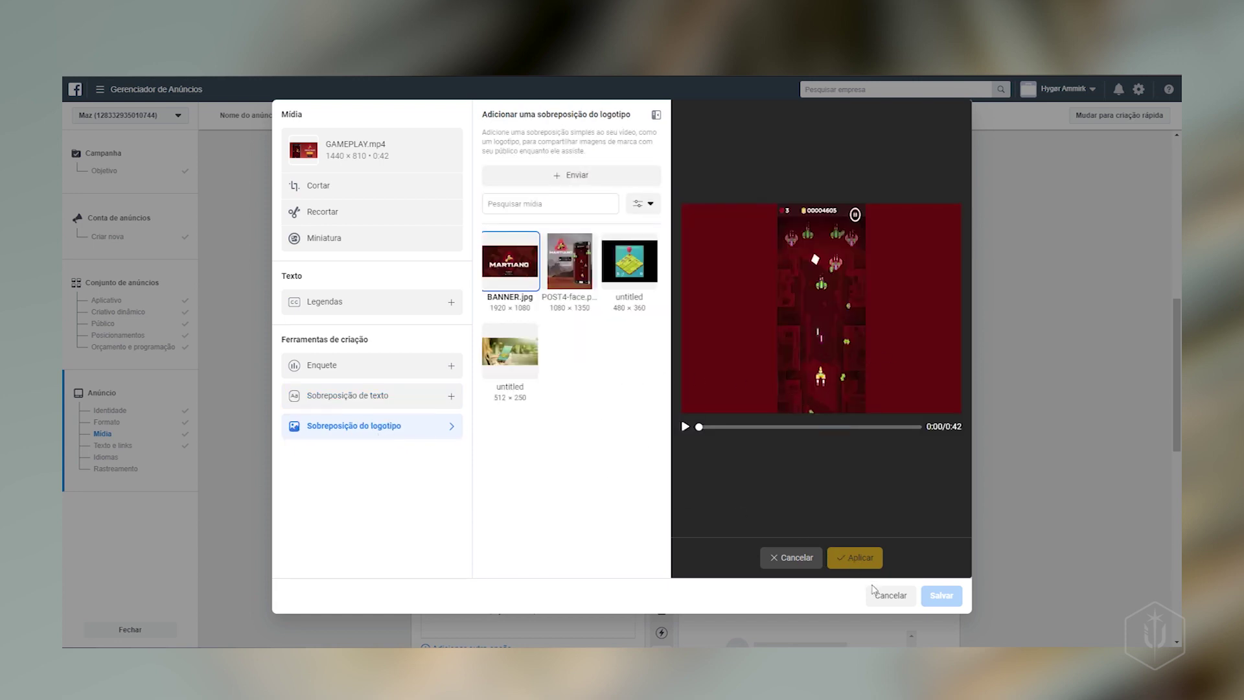
pyautogui.click(889, 596)
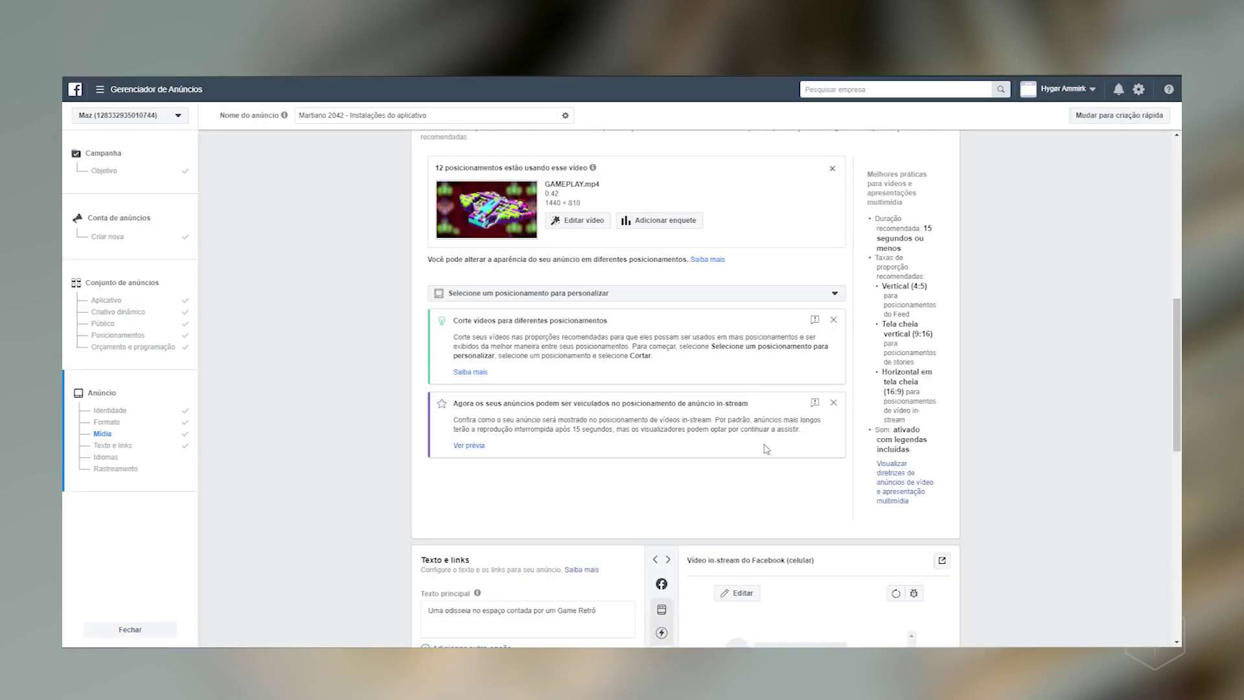
pyautogui.scroll(-5, 686, 355)
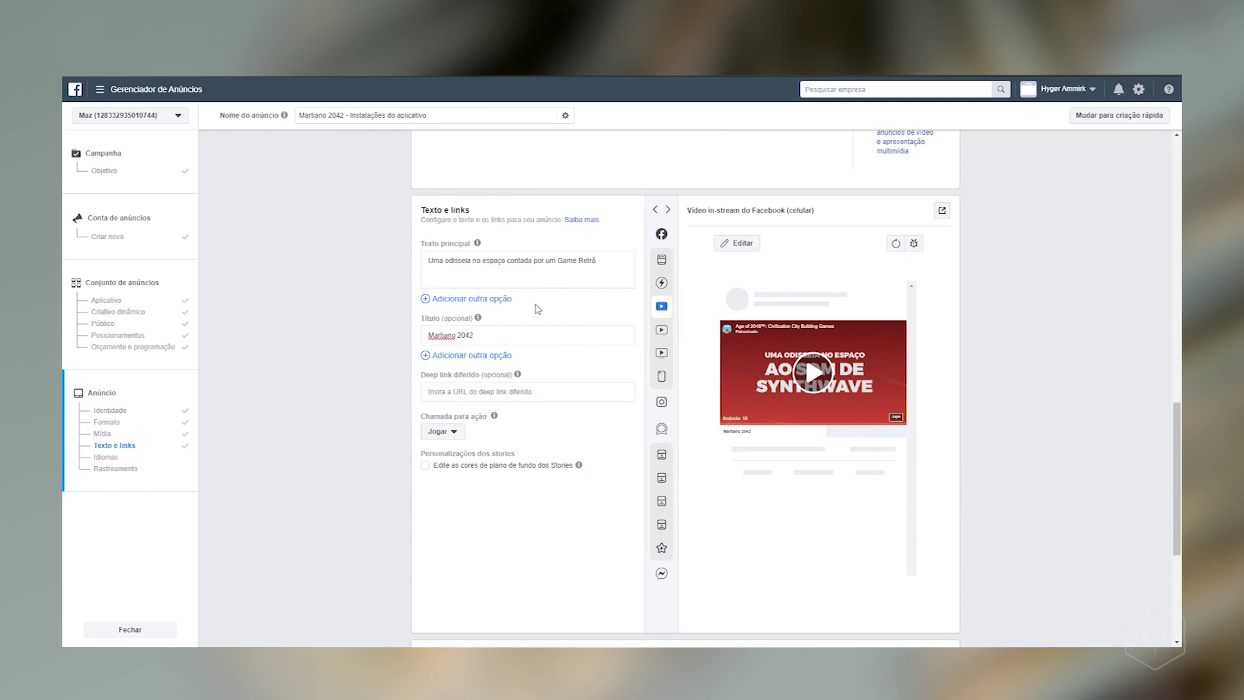
pyautogui.click(548, 262)
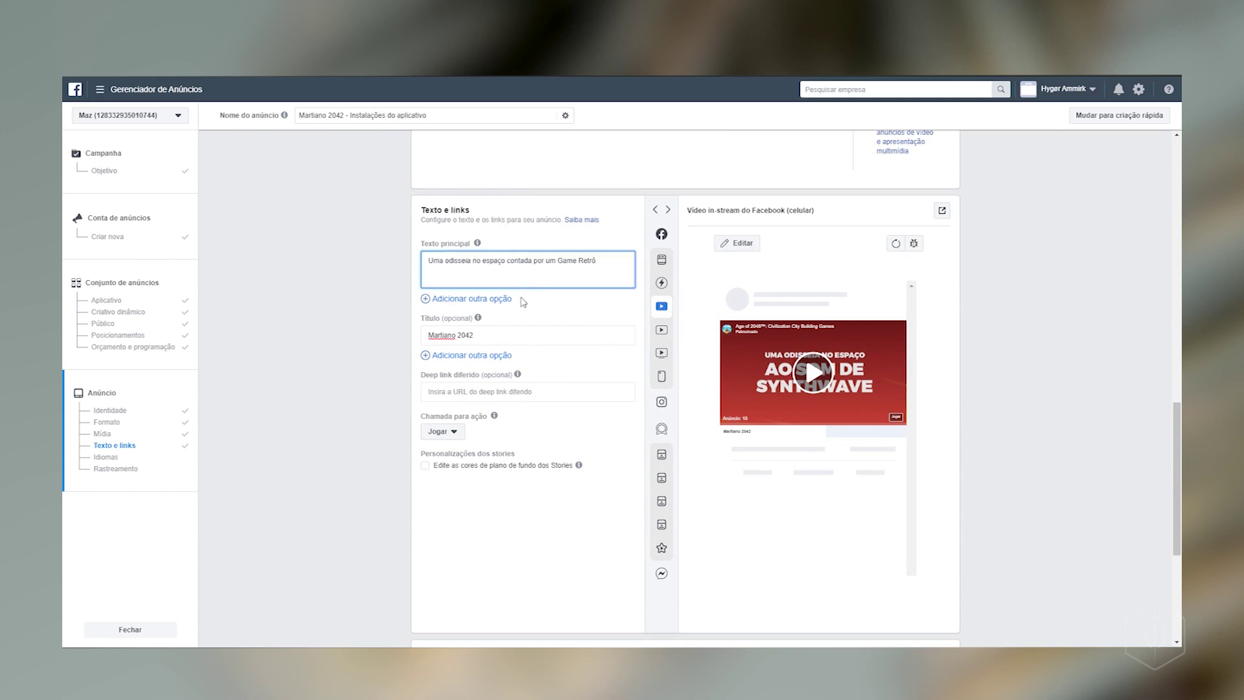
pyautogui.click(524, 335)
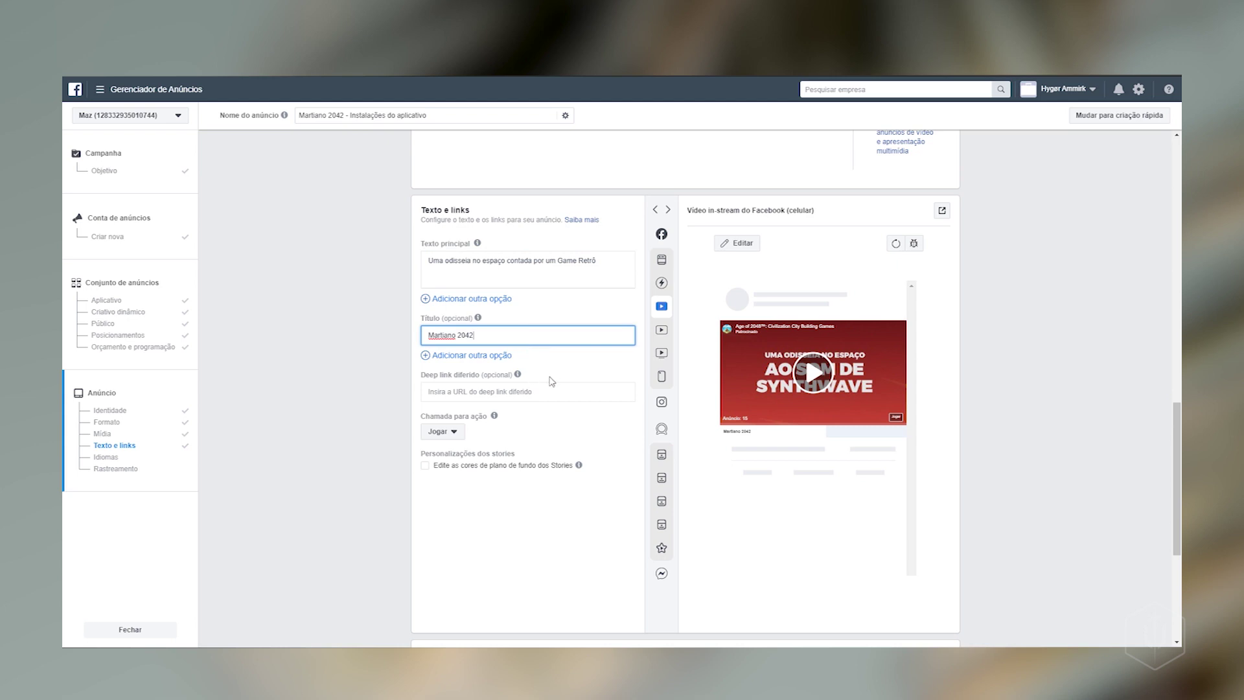
pyautogui.click(531, 409)
pyautogui.scroll(-2, 578, 411)
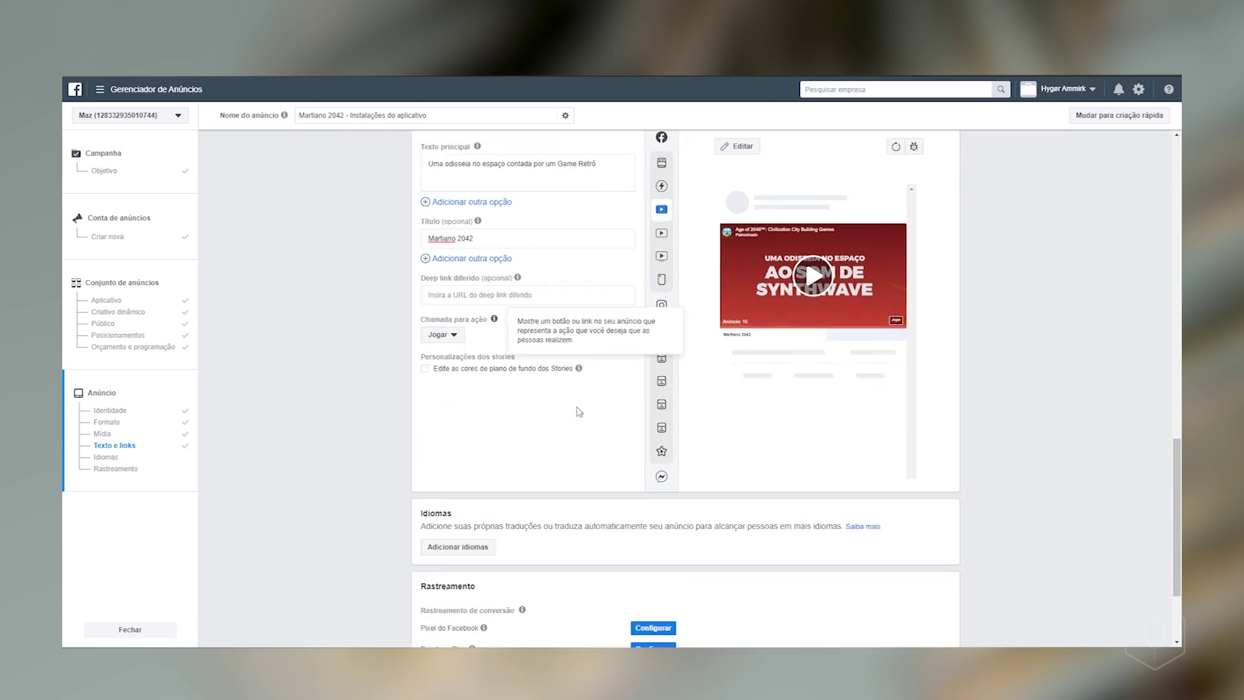
pyautogui.scroll(-3, 579, 412)
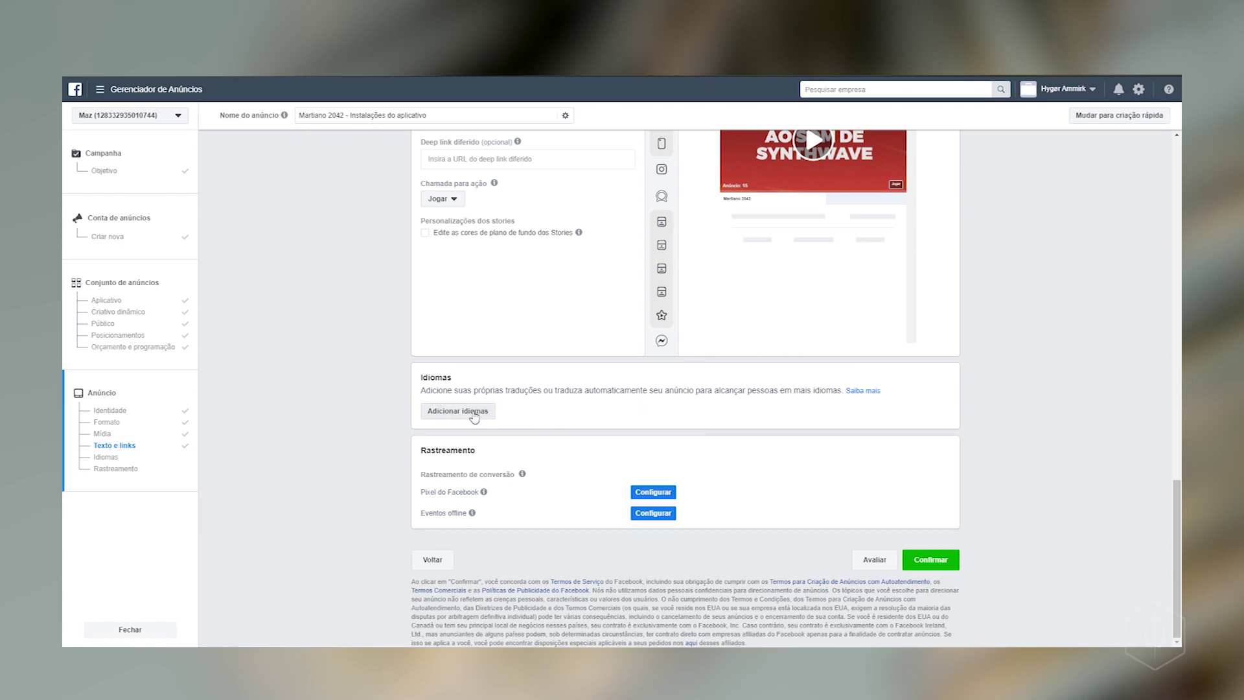
# - Scroll up through the ad form to review the Instalar agora call to action and feed preview
pyautogui.moveTo(485, 494)
pyautogui.scroll(15, 849, 568)
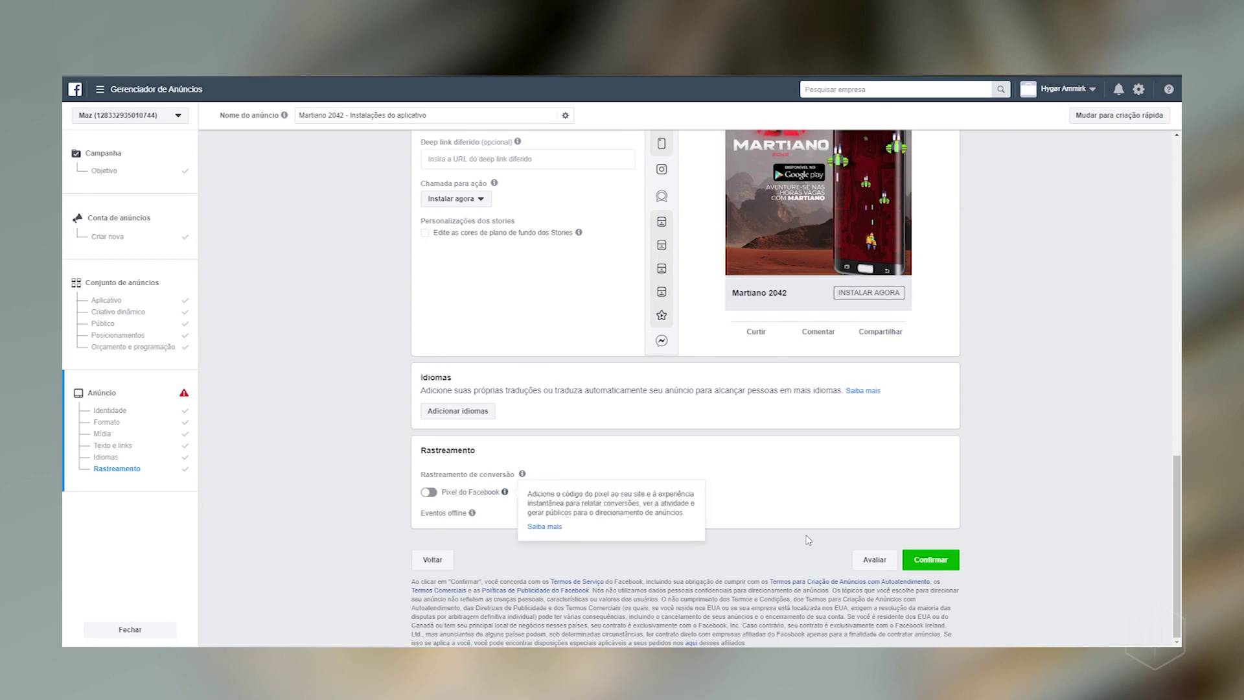
# - Submit the app-install ad with Confirmar, which surfaces a payment-method request and an ad-section error
pyautogui.click(931, 561)
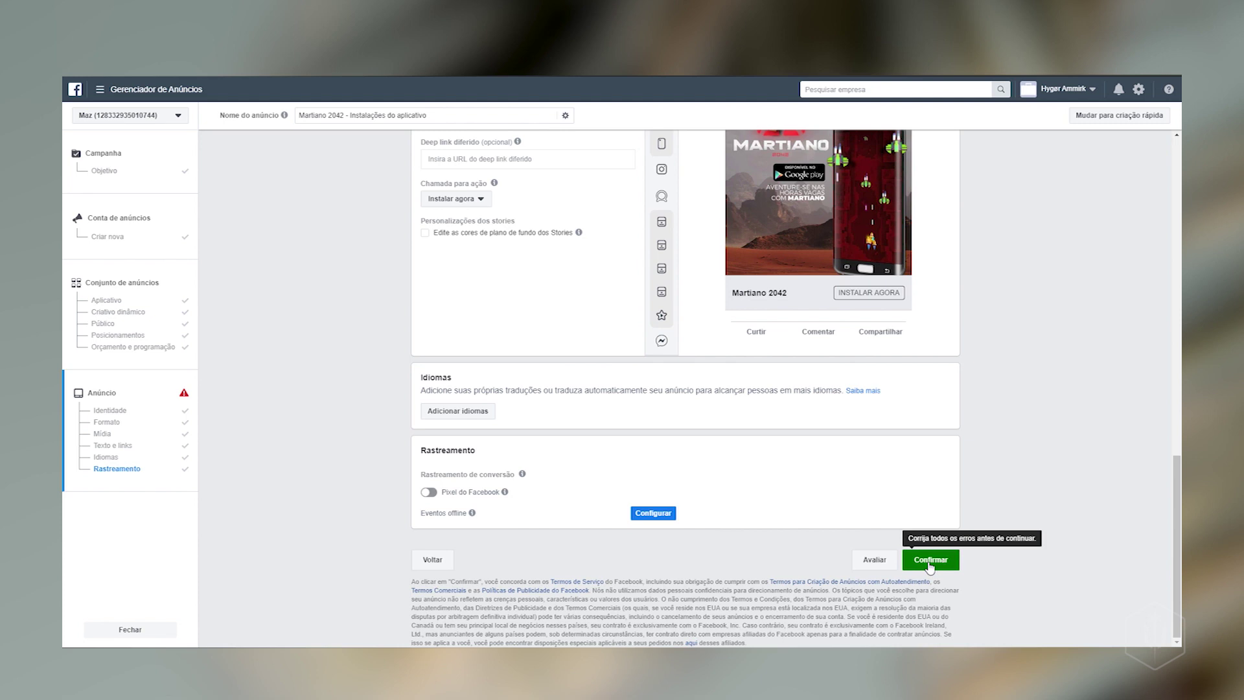